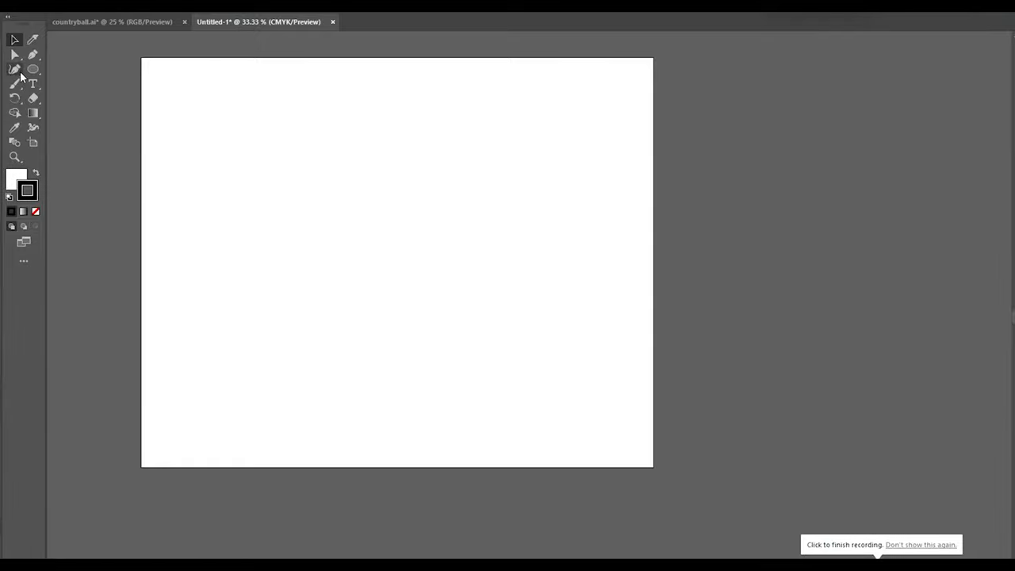
Draw a large circle on the artboard and move it up and to the left.
click(32, 69)
drag(293, 149, 543, 399)
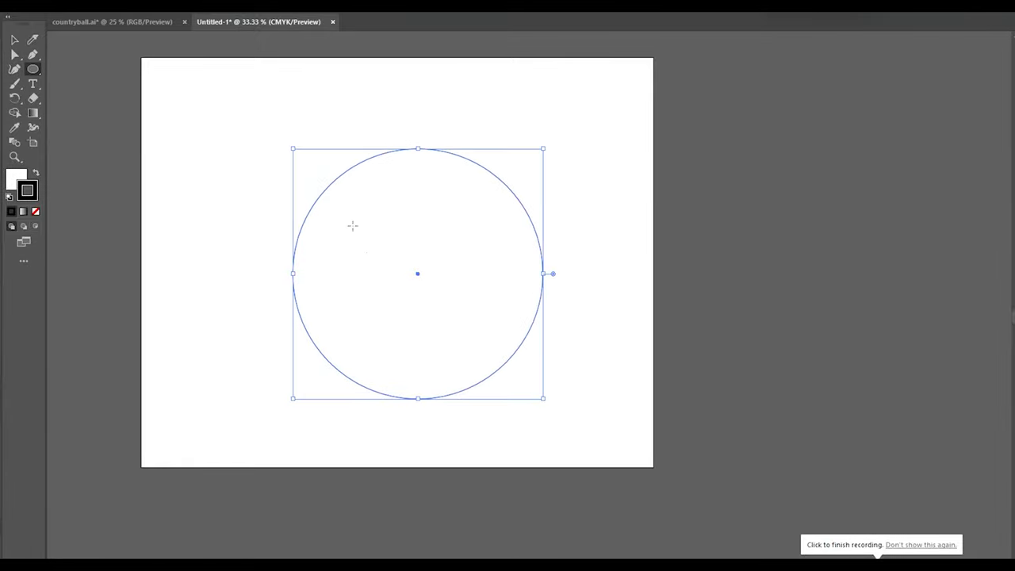
key(v)
drag(430, 254, 376, 238)
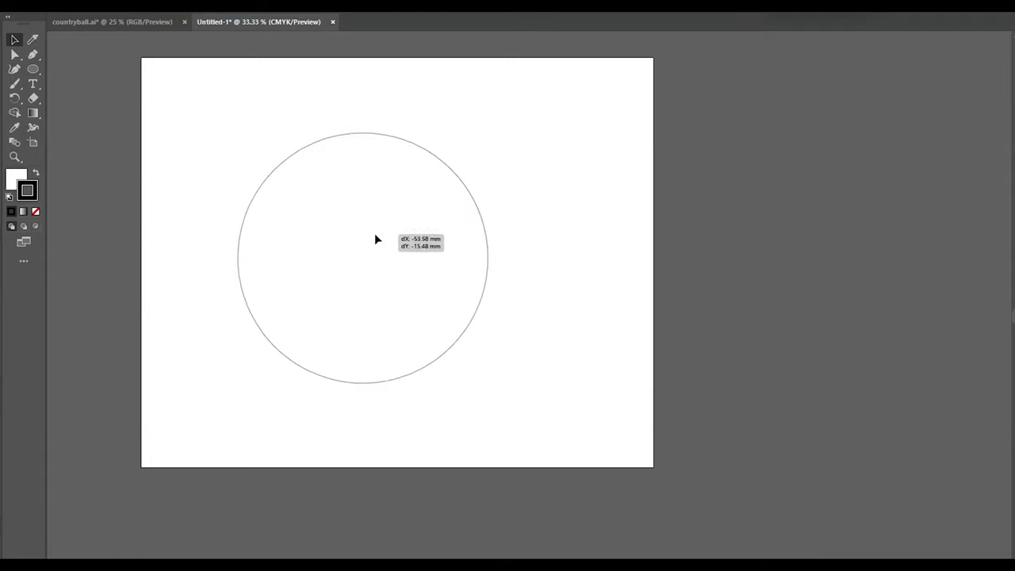
Use the Curvature tool to reshape the circle's top and lower arcs.
click(15, 70)
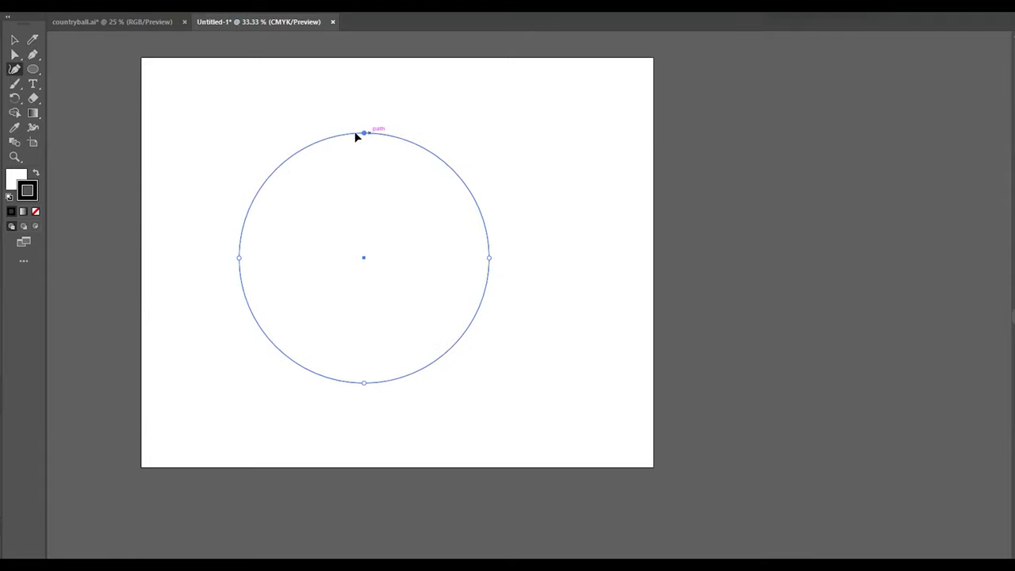
click(329, 137)
mouse_move(364, 132)
mouse_down()
mouse_move(419, 137)
mouse_move(417, 148)
mouse_up()
click(457, 354)
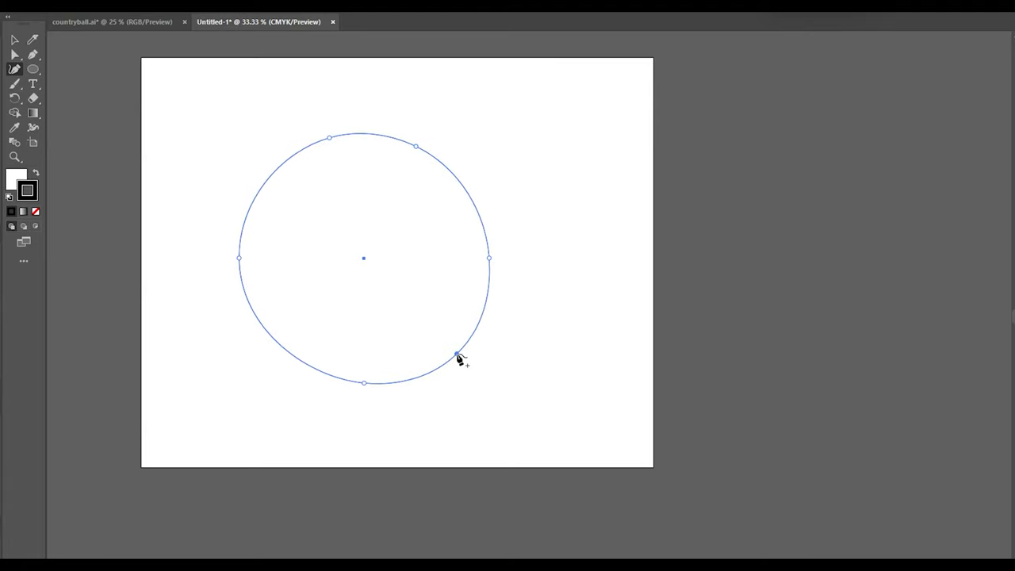
drag(293, 358, 287, 366)
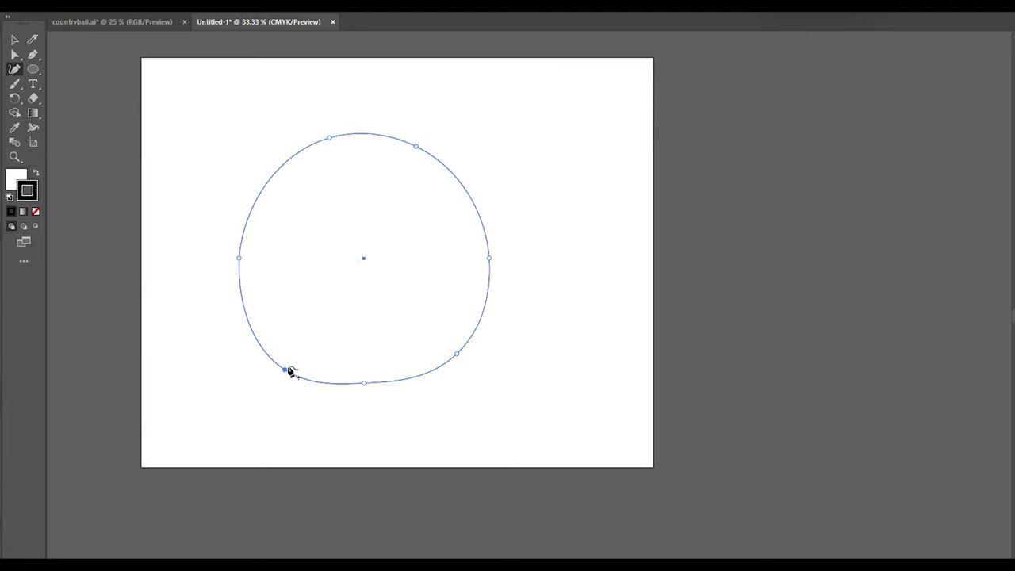
Square off the body's sides, then draw a small 39.29 mm circle near the top-left.
drag(280, 169, 278, 165)
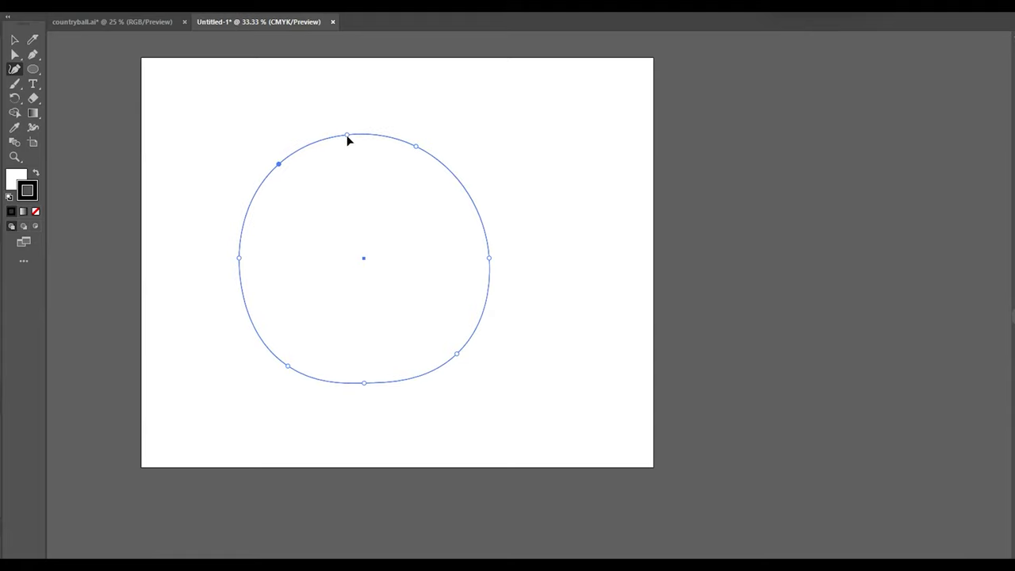
drag(414, 146, 435, 155)
mouse_move(490, 258)
mouse_down()
mouse_move(480, 246)
mouse_move(480, 258)
mouse_up()
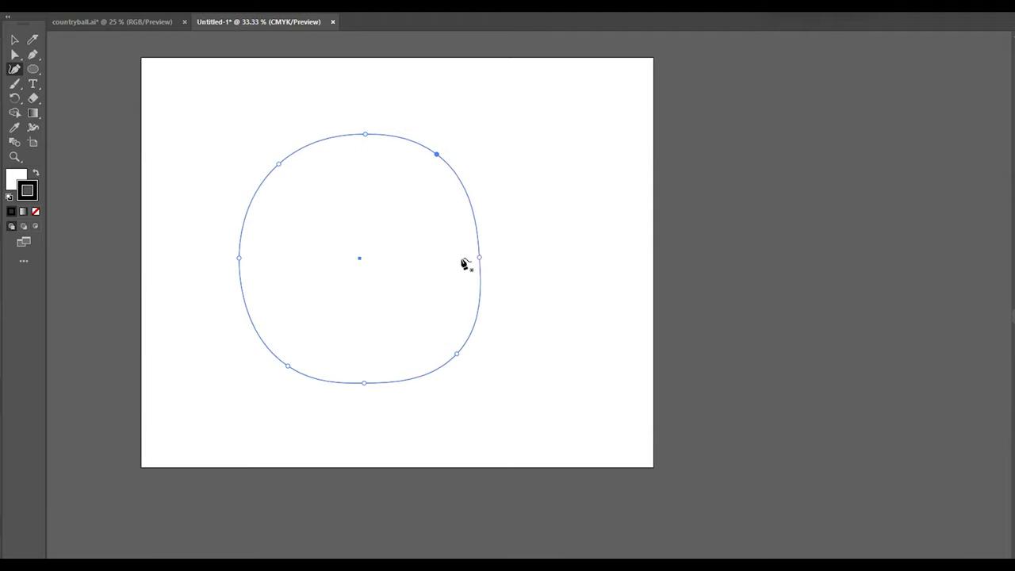
drag(241, 261, 248, 260)
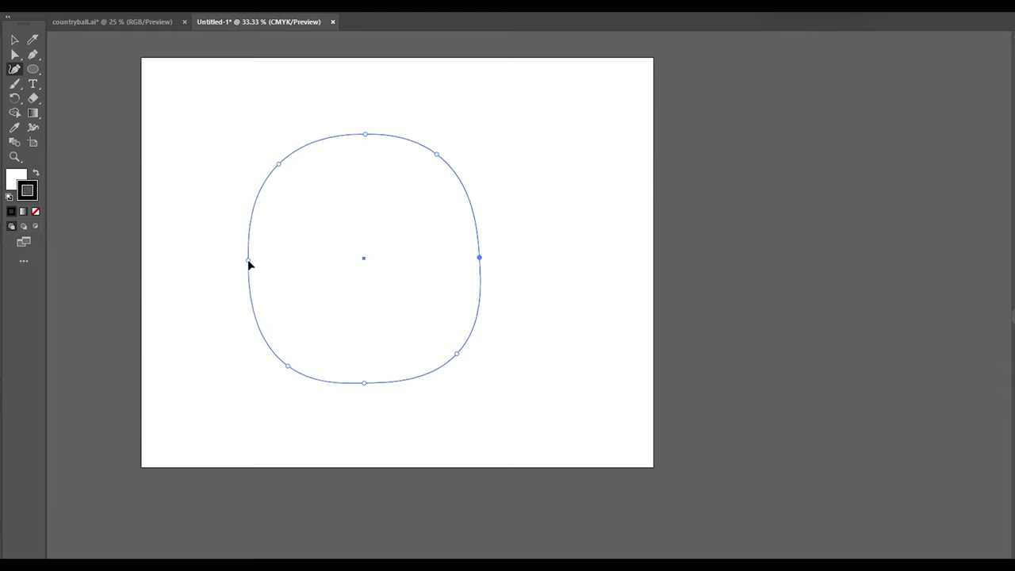
click(32, 70)
drag(178, 111, 199, 120)
Flatten the small circle by pulling its top down and its bottom up.
scroll(162, 98, up, 4)
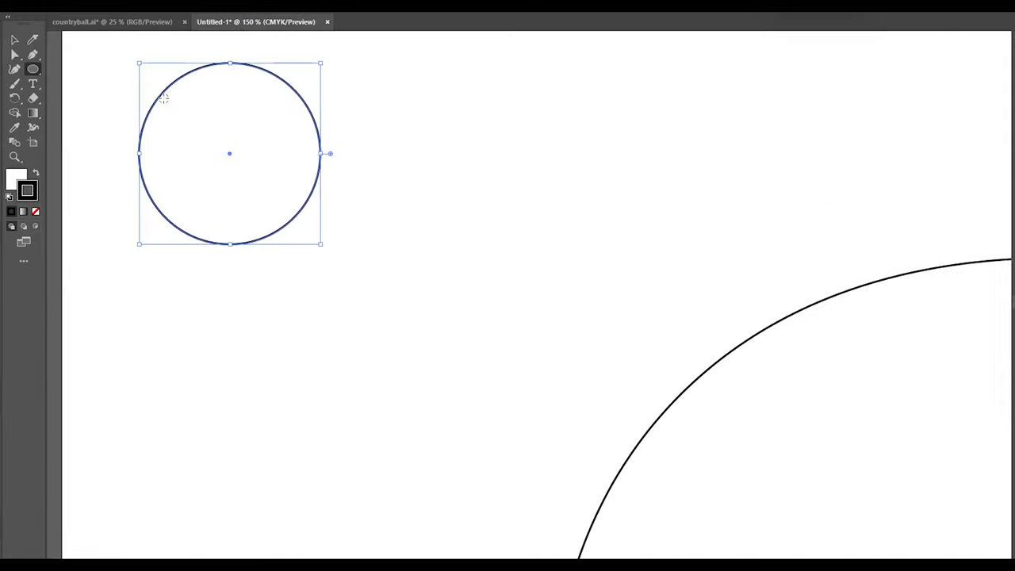
click(14, 70)
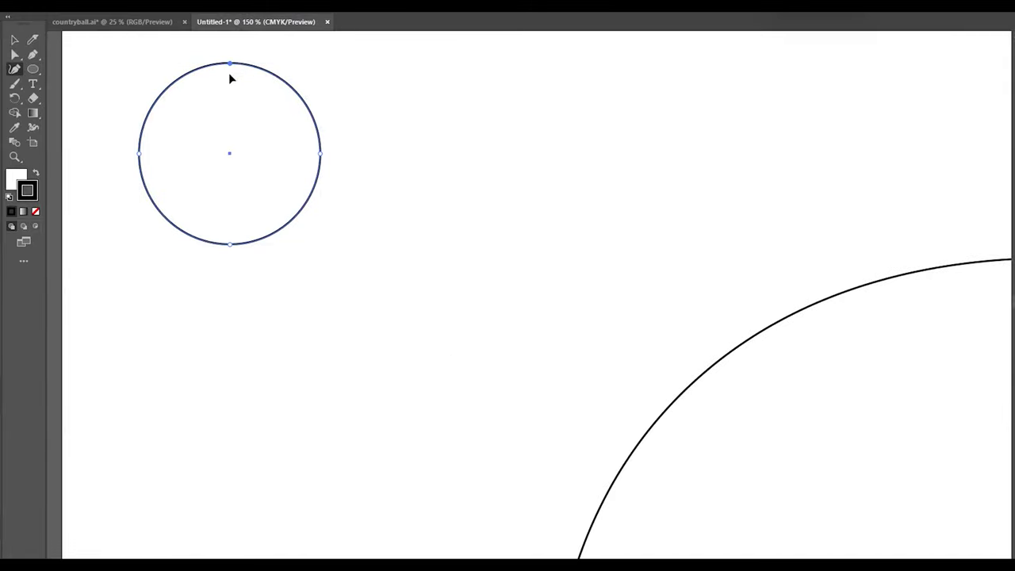
drag(230, 74, 232, 103)
drag(232, 245, 231, 193)
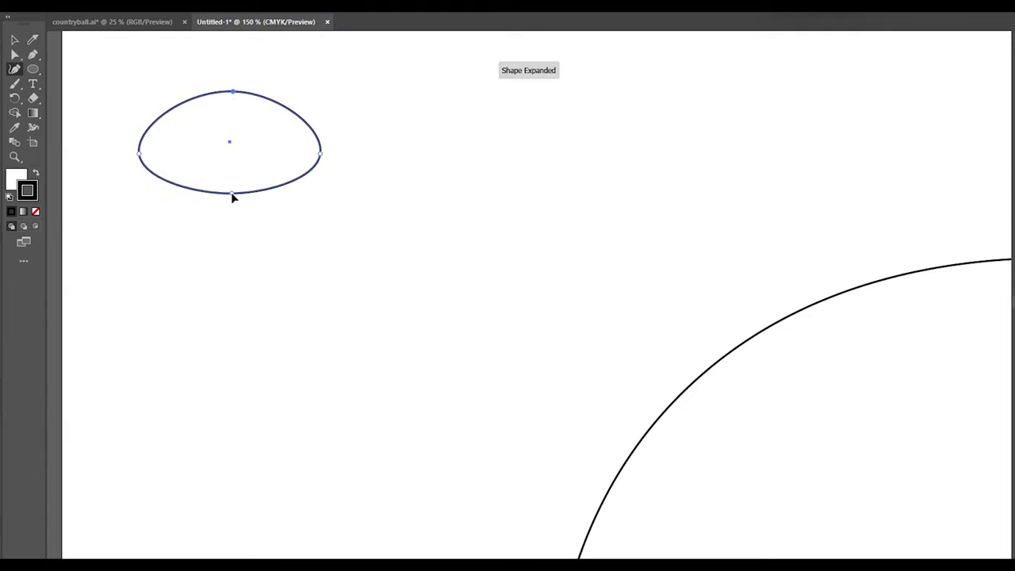
Add two bottom anchors, pull the middle up into a dent, and refine the curves.
click(176, 183)
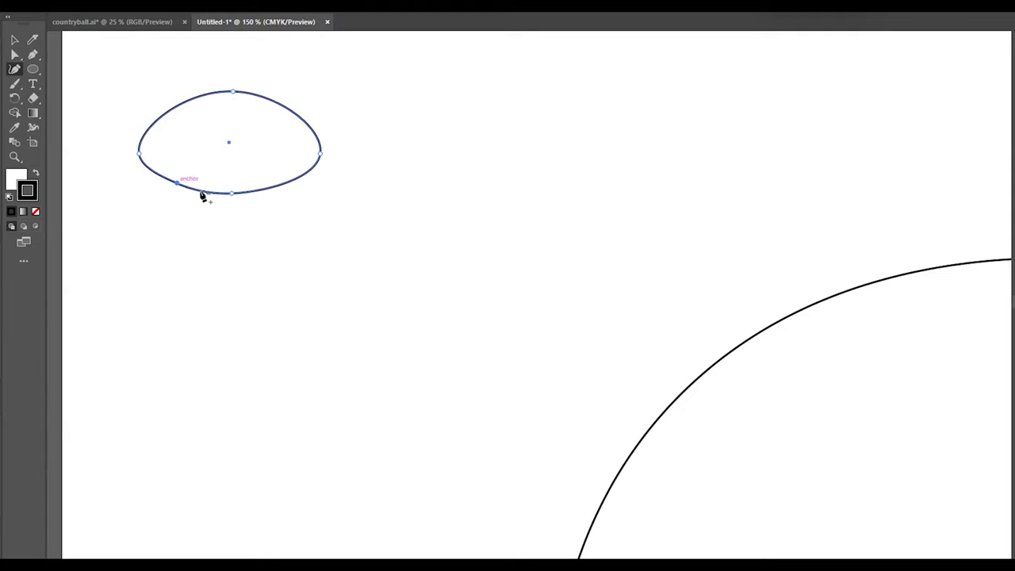
click(292, 171)
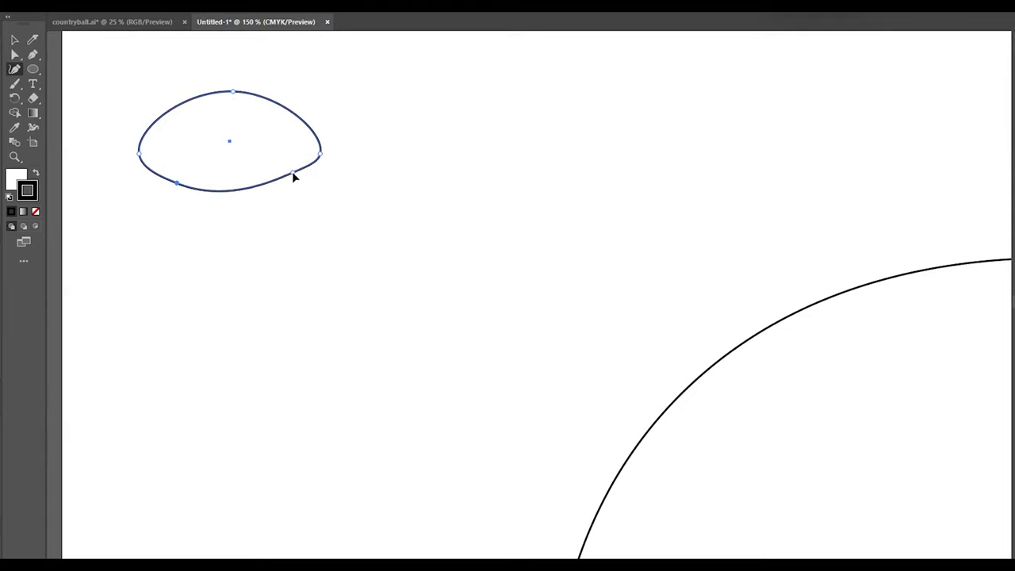
drag(229, 191, 228, 152)
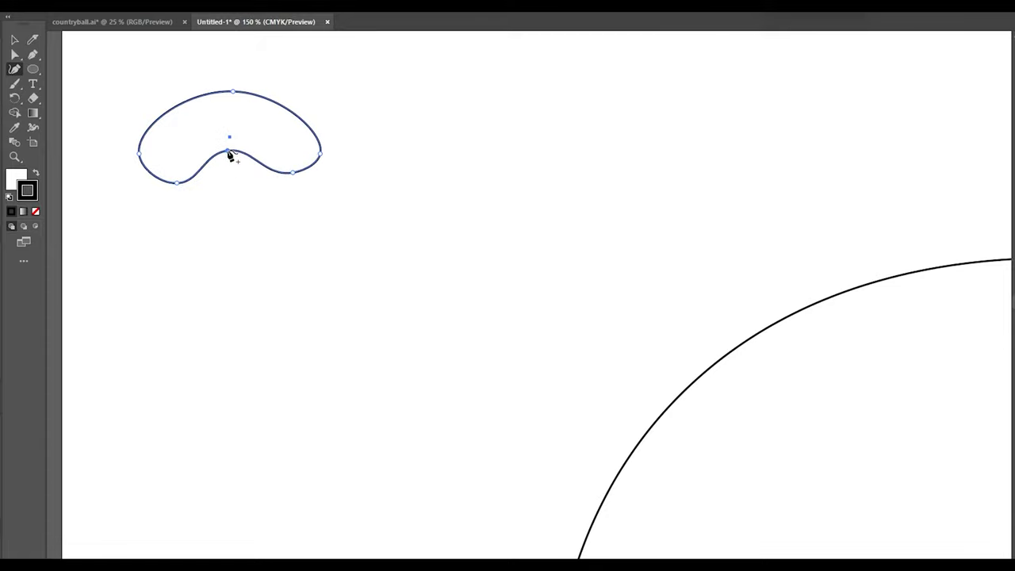
scroll(277, 256, down, 3)
scroll(243, 224, up, 1)
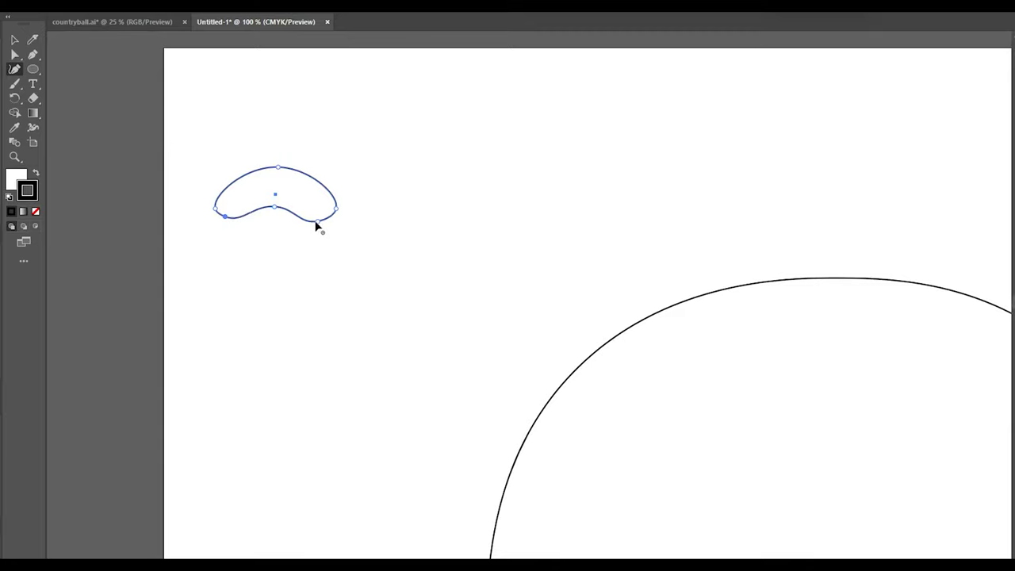
drag(315, 226, 332, 216)
drag(280, 168, 275, 158)
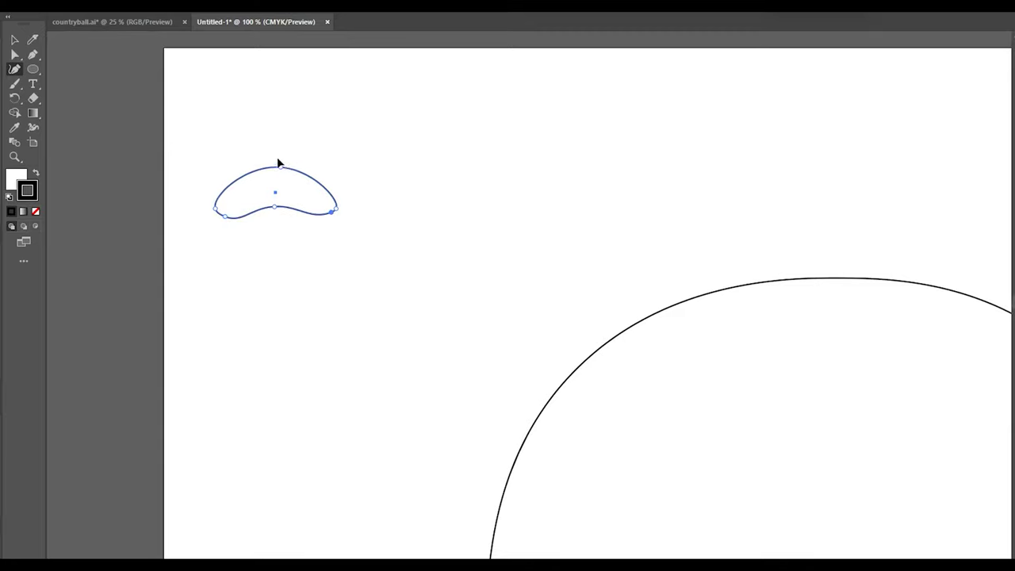
scroll(268, 260, down, 2)
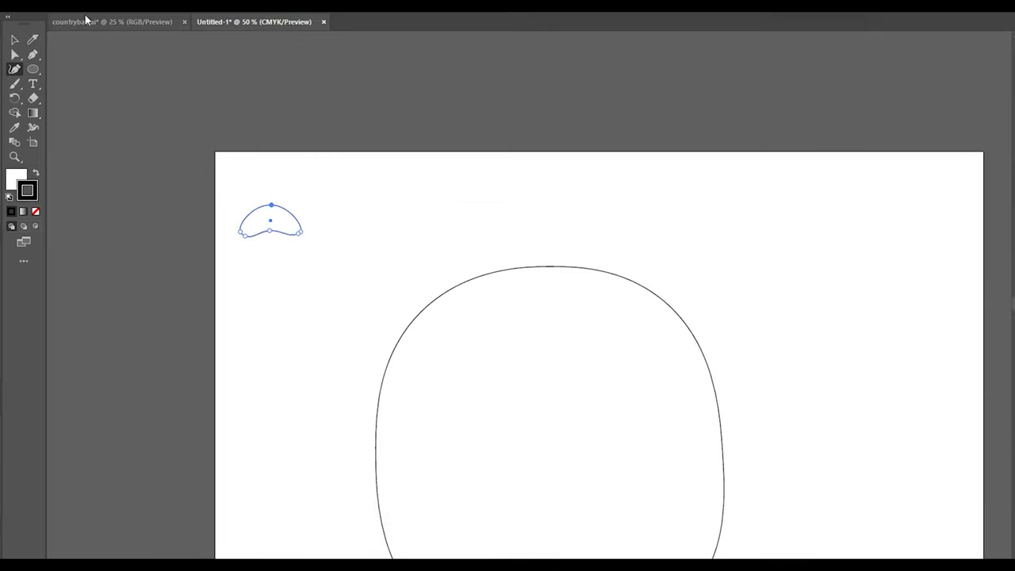
Place a copy of the eye to the right and select both eye shapes.
click(15, 39)
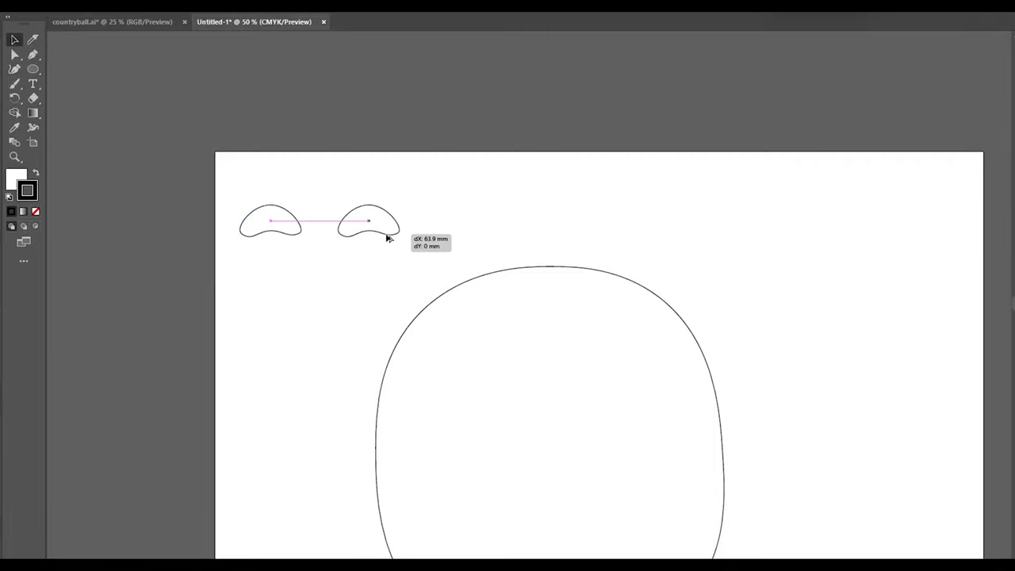
mouse_move(289, 226)
mouse_down()
mouse_move(363, 227)
mouse_move(475, 384)
mouse_move(595, 445)
mouse_move(534, 436)
mouse_up()
shift+click(266, 233)
scroll(311, 226, down, 1)
click(618, 305)
Rotate and squash the pair of eyes, then stretch them much taller.
click(475, 375)
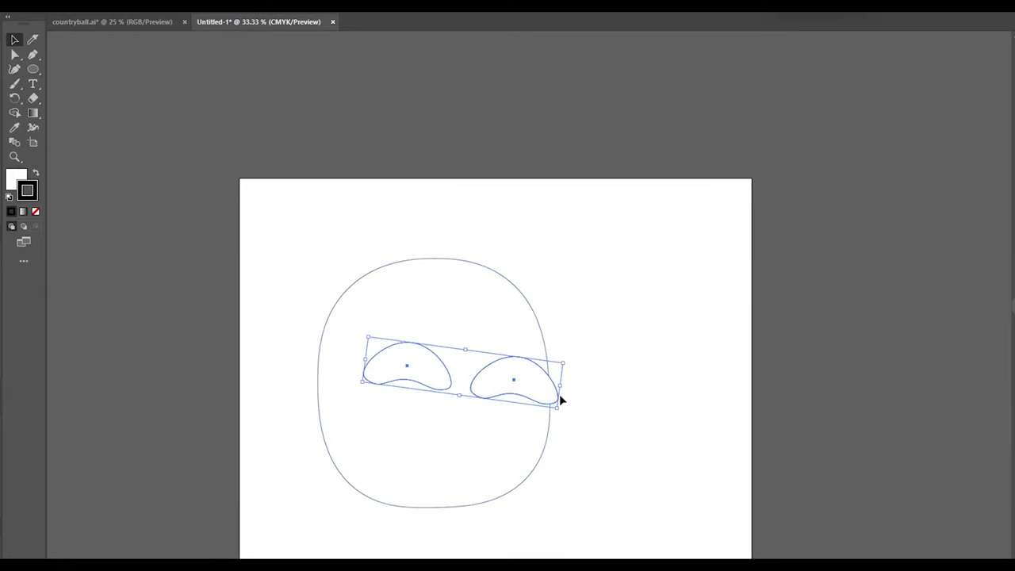
drag(563, 411, 676, 398)
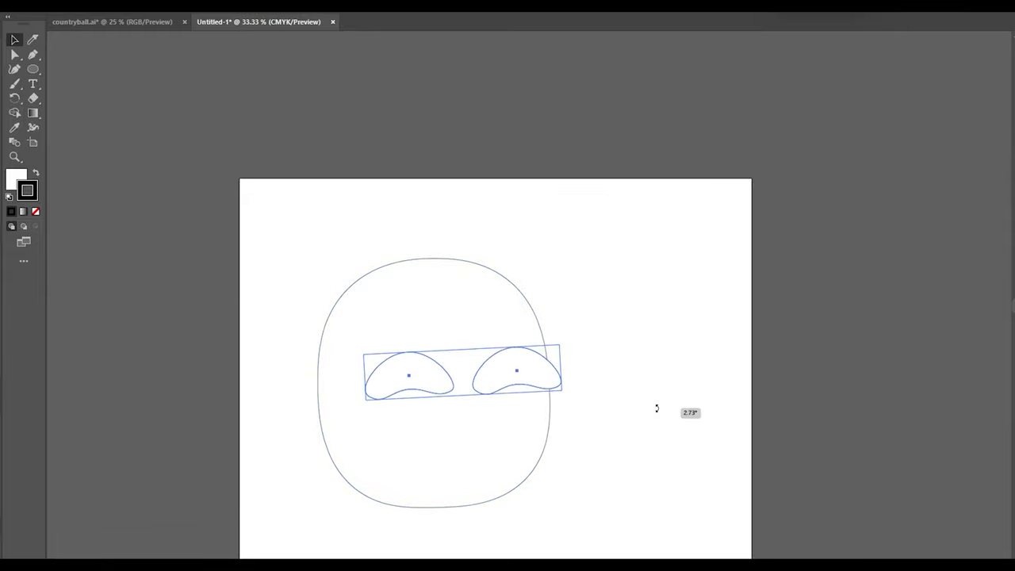
mouse_move(676, 398)
mouse_down()
mouse_move(381, 361)
mouse_move(386, 352)
mouse_up()
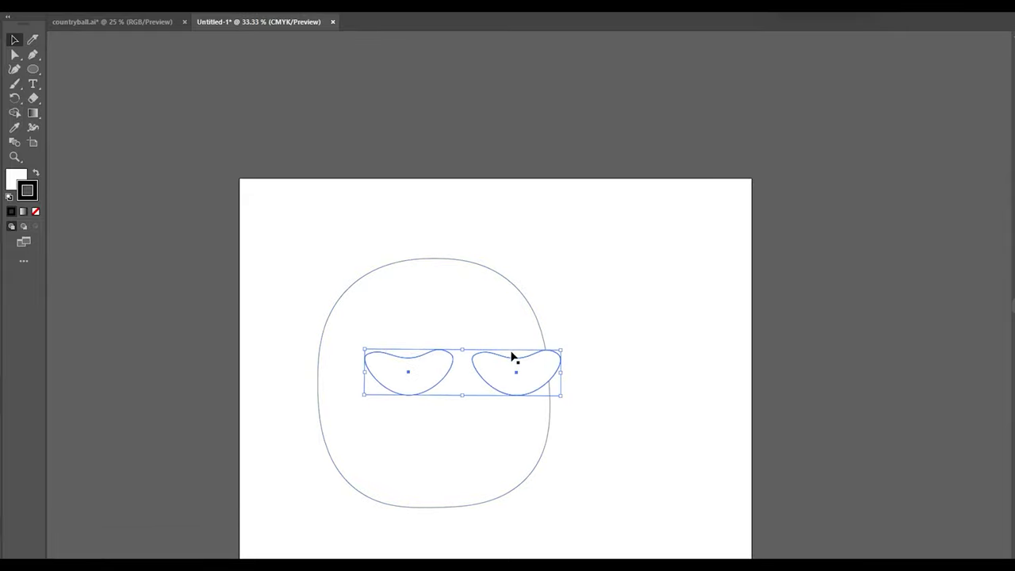
mouse_move(462, 349)
mouse_down()
mouse_move(465, 373)
mouse_move(476, 373)
mouse_up()
drag(569, 399, 345, 363)
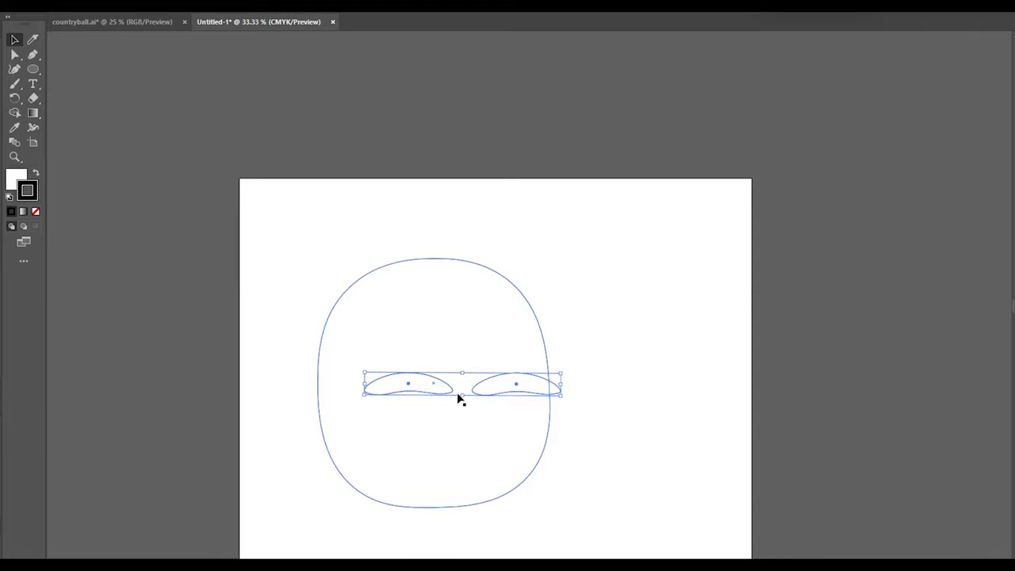
drag(460, 399, 476, 487)
Move, shrink and flatten both shapes just off the artboard's upper right.
drag(505, 446, 489, 300)
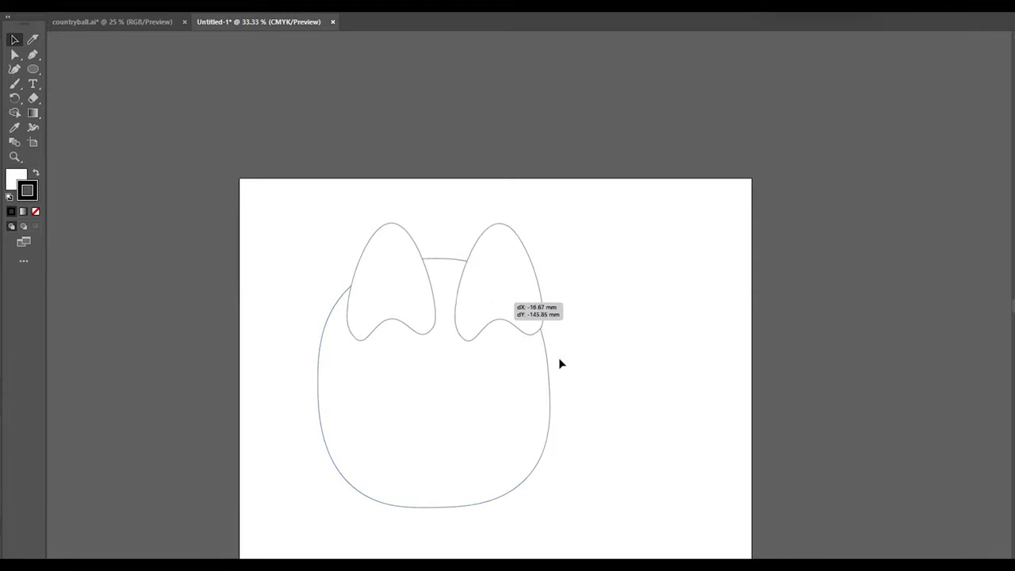
mouse_move(560, 363)
mouse_down()
mouse_move(442, 389)
mouse_move(508, 390)
mouse_move(500, 365)
mouse_up()
mouse_move(553, 283)
mouse_down()
mouse_move(523, 324)
mouse_move(553, 272)
mouse_move(544, 286)
mouse_up()
mouse_move(453, 284)
mouse_down()
mouse_move(455, 353)
mouse_move(725, 199)
mouse_move(853, 232)
mouse_up()
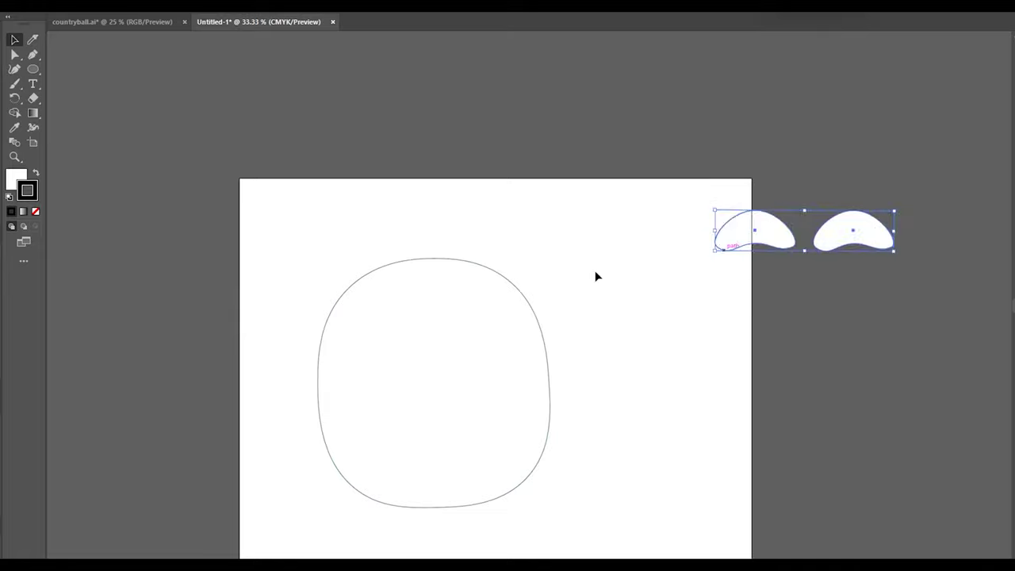
click(517, 214)
Drag the Ethiopian flag from countryball.ai into Untitled-1 at the artboard's top-left.
scroll(484, 218, down, 3)
scroll(371, 211, down, 1)
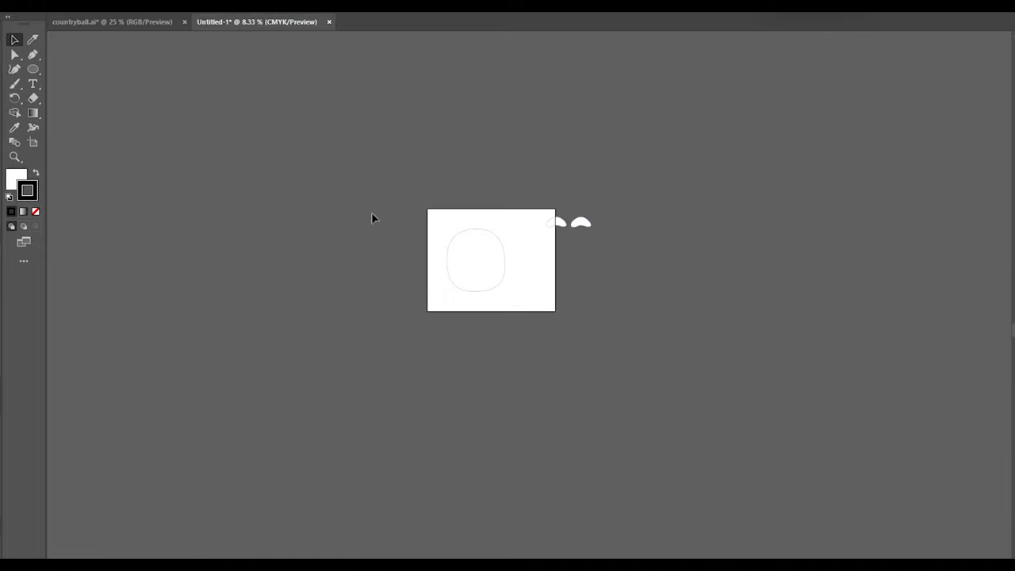
scroll(339, 179, up, 1)
scroll(342, 181, up, 1)
scroll(794, 288, up, 1)
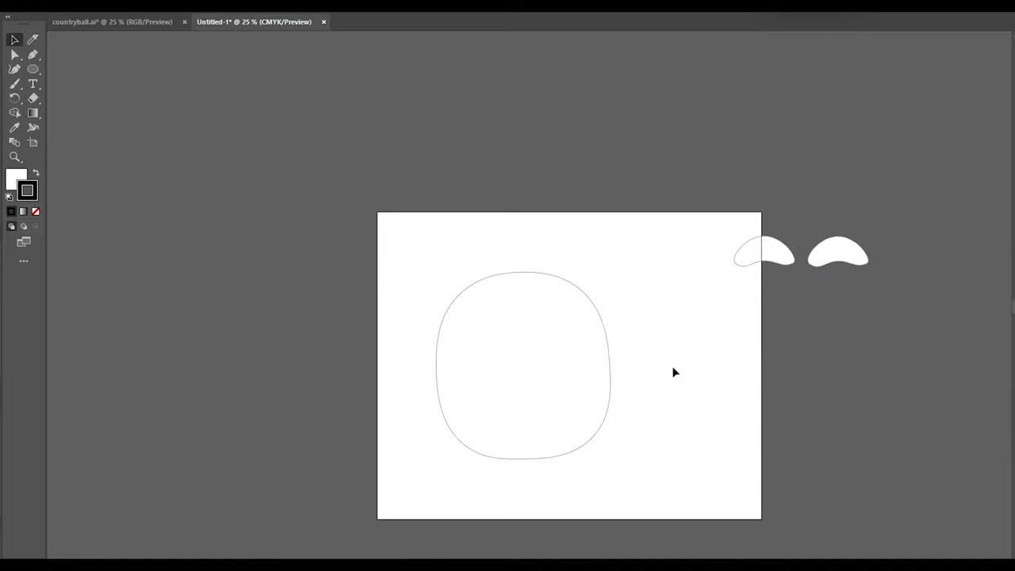
click(136, 23)
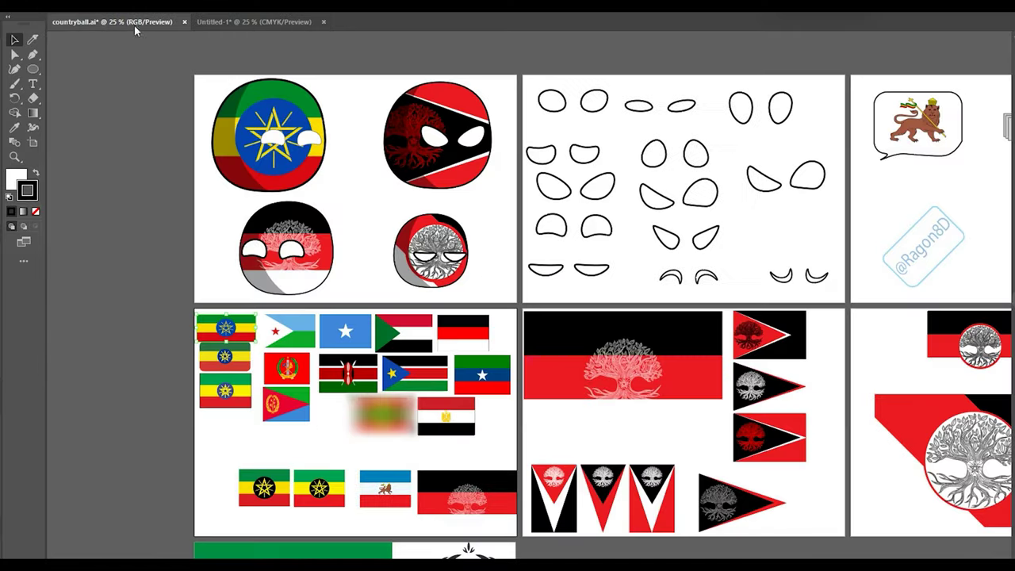
mouse_move(225, 326)
mouse_down()
mouse_move(239, 40)
mouse_move(583, 403)
mouse_up()
scroll(635, 365, up, 1)
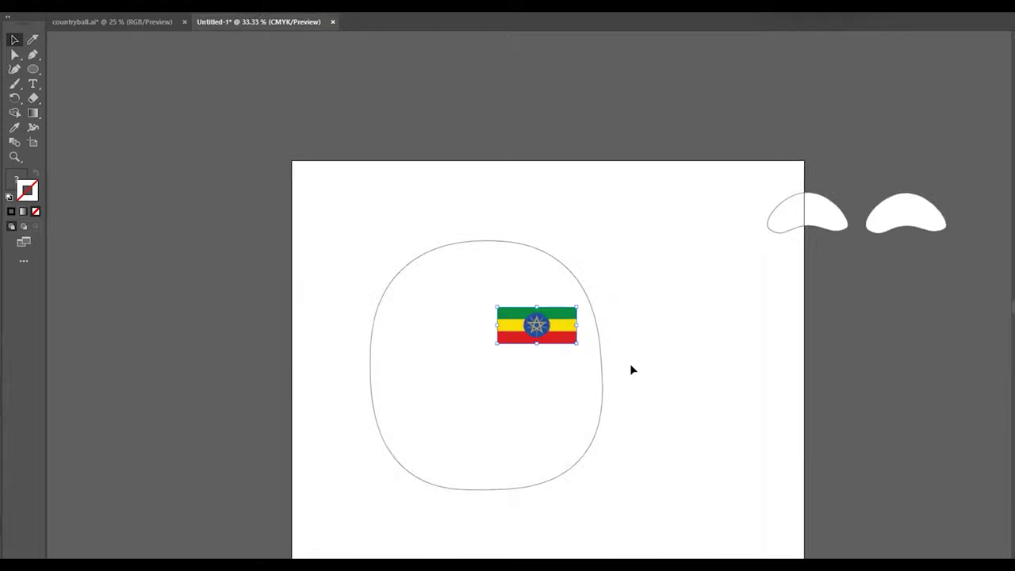
mouse_move(538, 331)
mouse_down()
mouse_move(325, 204)
mouse_move(628, 444)
mouse_up()
Enlarge the flag, send it behind the body, and clip it with Ctrl+7.
drag(318, 235, 472, 399)
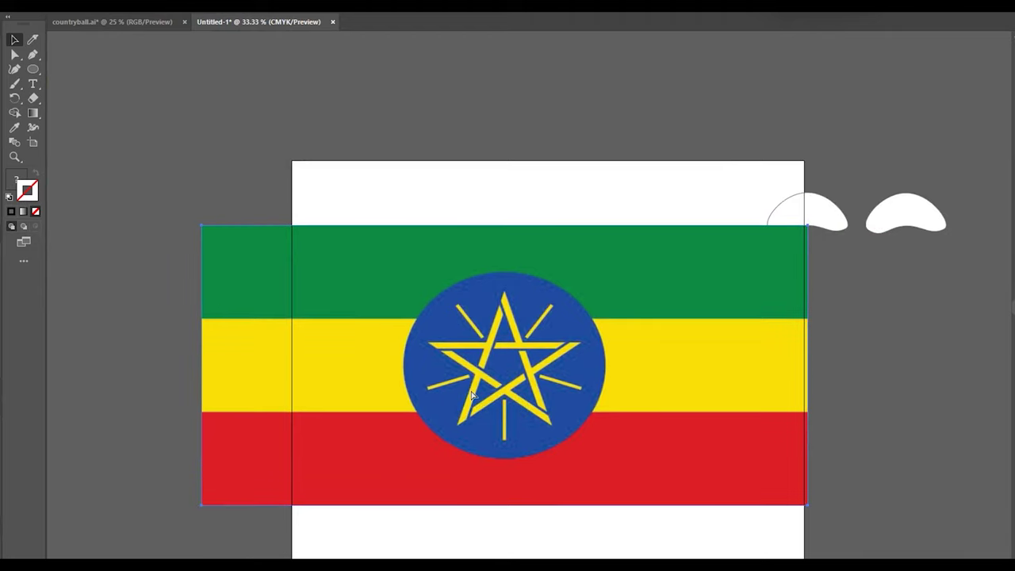
key(ctrl+shift+bracketleft)
drag(468, 179, 546, 354)
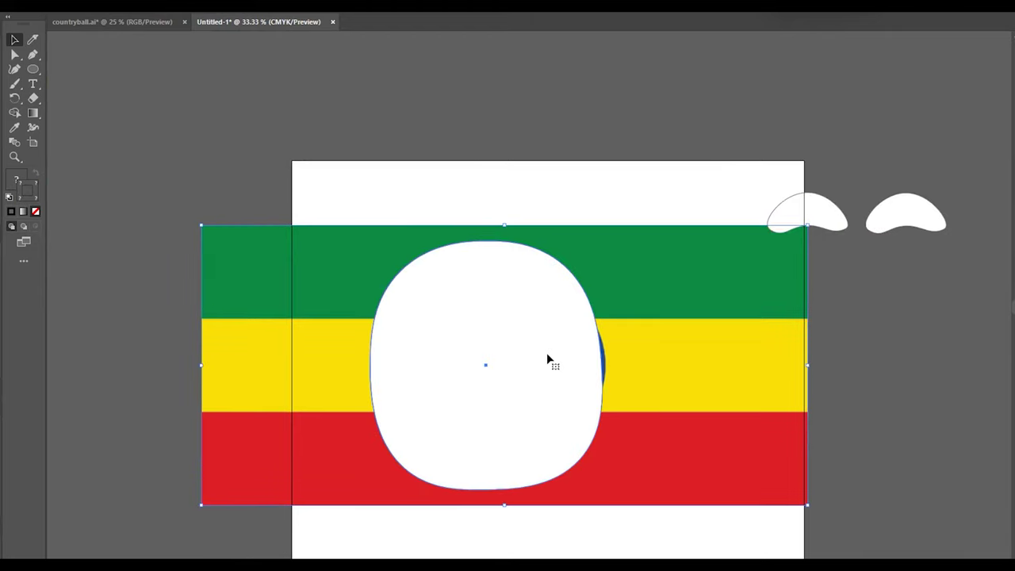
key(ctrl+7)
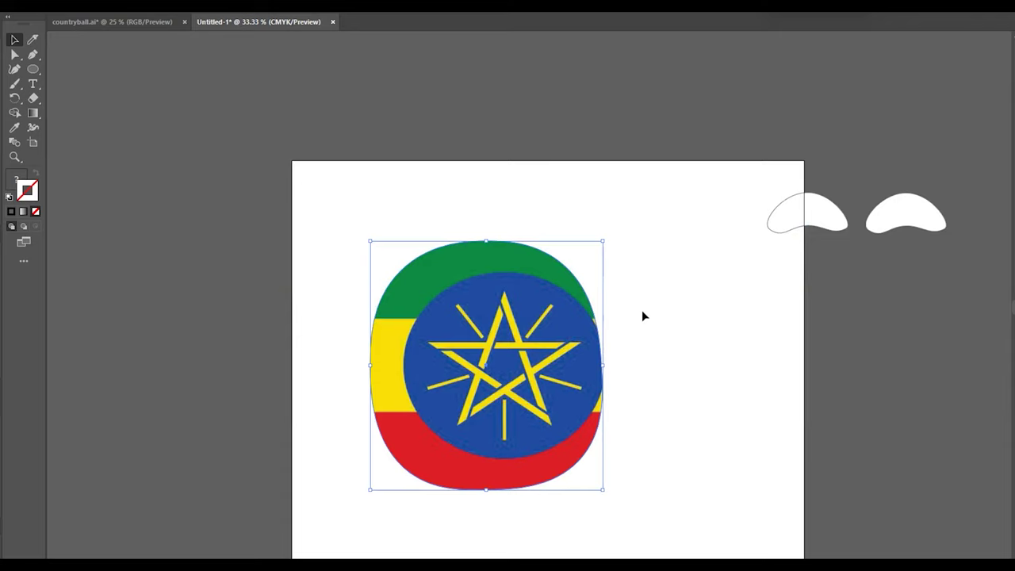
Shift the flag inside the clip group so the star emblem sits centred.
key(ctrl+equal)
double_click(466, 373)
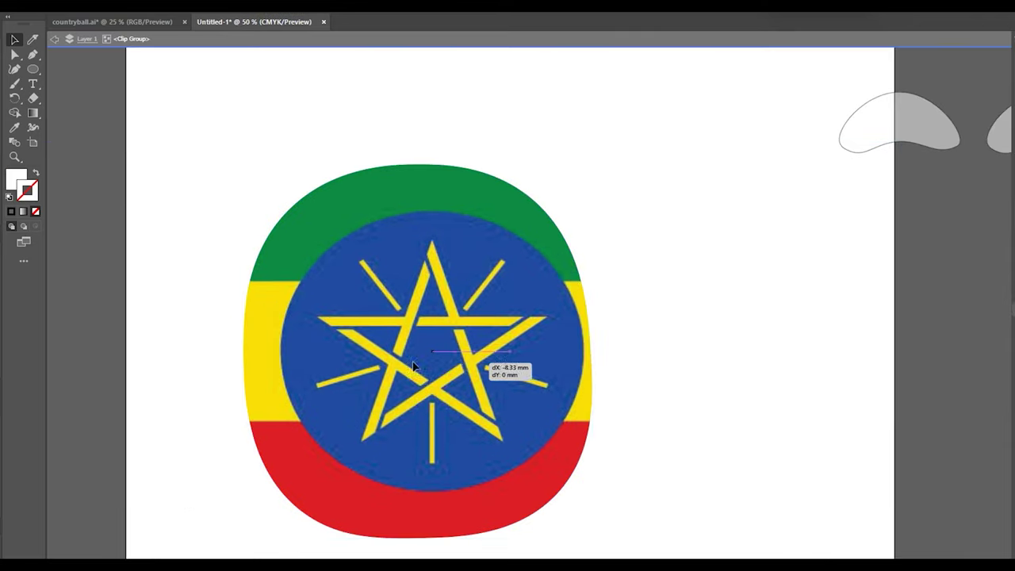
mouse_move(466, 373)
mouse_down()
mouse_move(426, 373)
mouse_move(466, 380)
mouse_up()
key(ctrl+minus)
key(ctrl+minus)
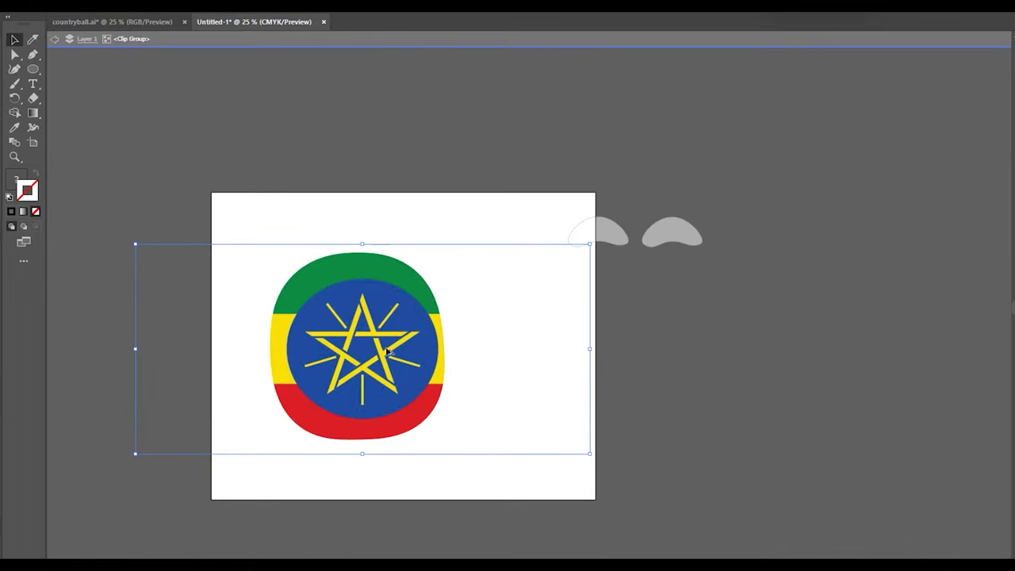
click(660, 359)
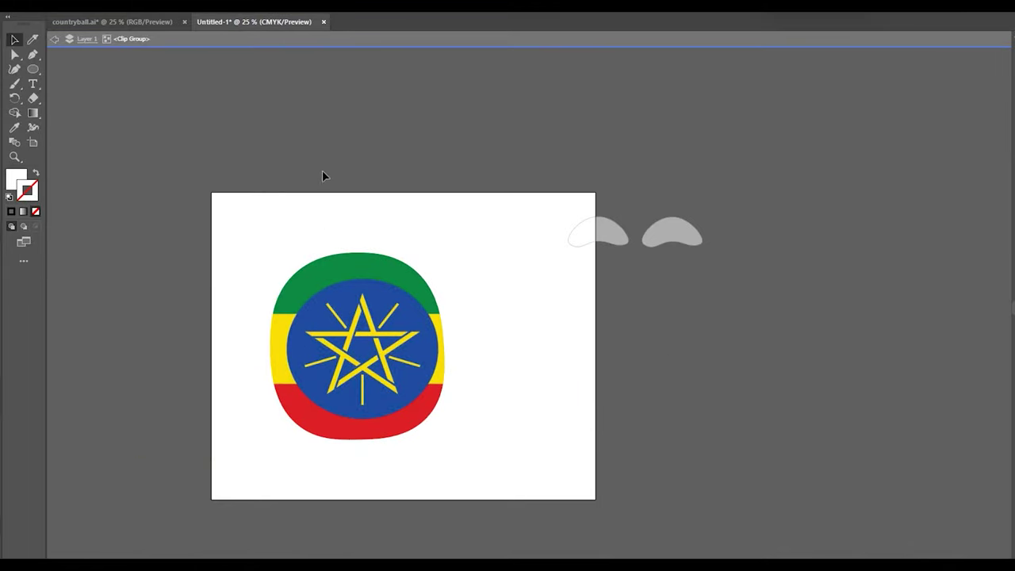
double_click(514, 226)
click(599, 221)
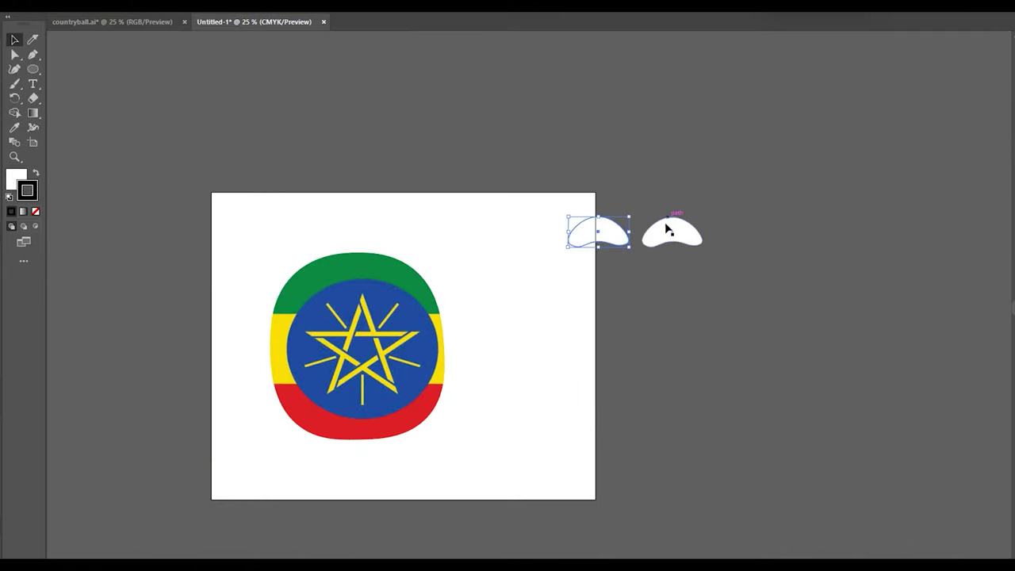
Move both white eyes onto the flag ball's face.
drag(673, 237, 396, 343)
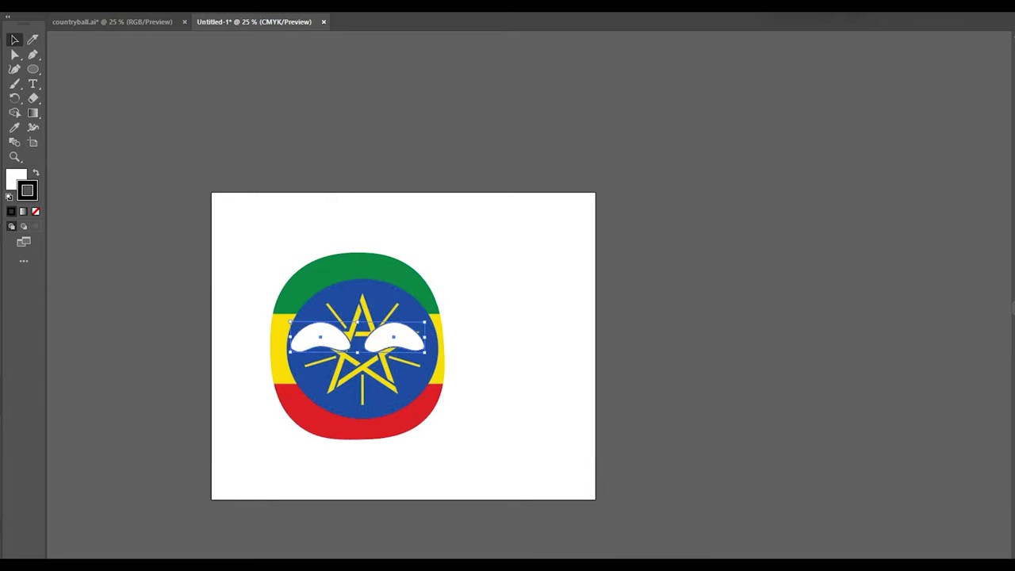
key(ctrl+plus)
mouse_move(409, 339)
mouse_down()
mouse_move(432, 350)
mouse_move(445, 338)
mouse_up()
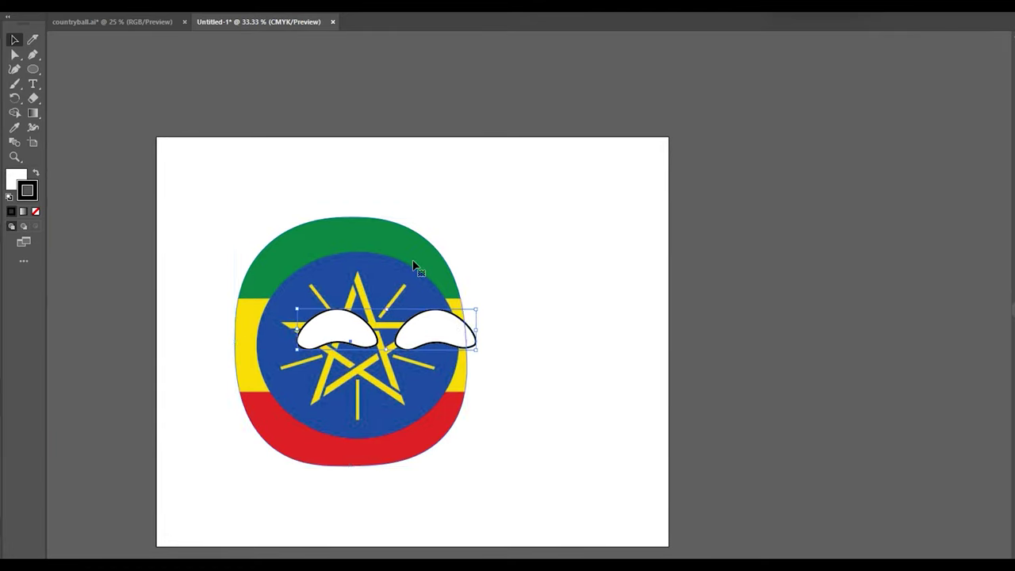
Swap the ball's fill and stroke with Shift+X for a thick black outline.
click(396, 248)
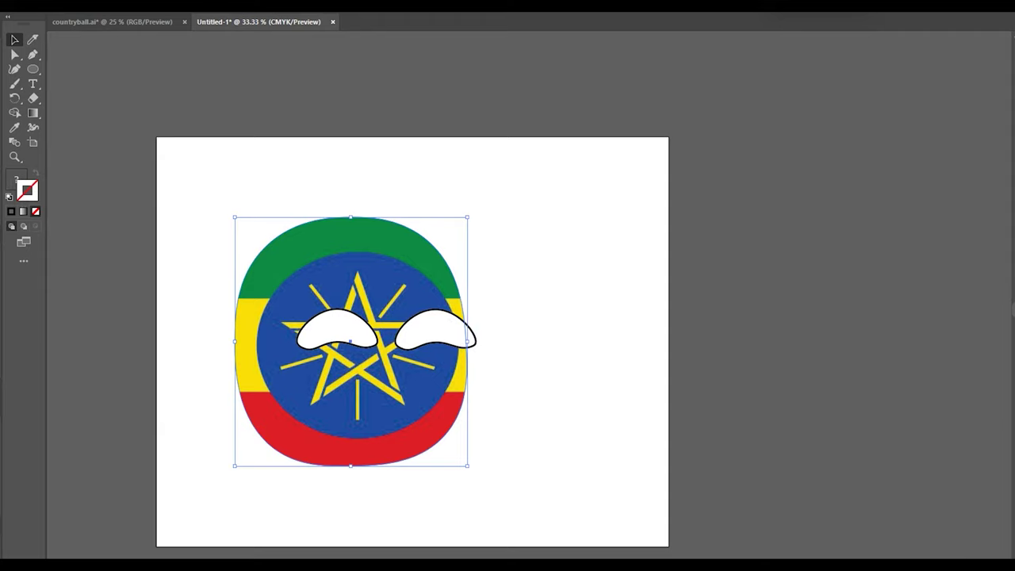
key(shift+x)
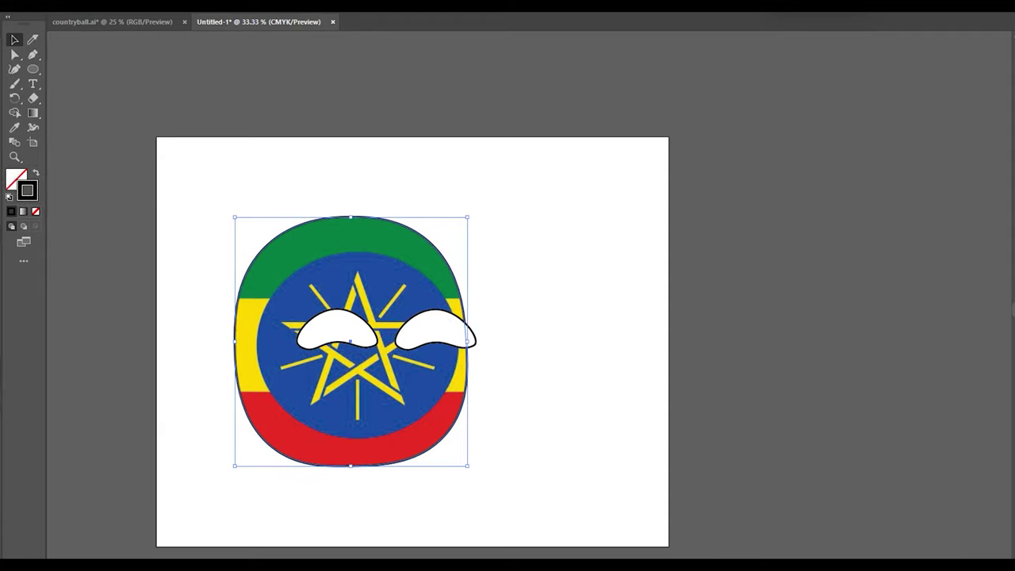
click(209, 236)
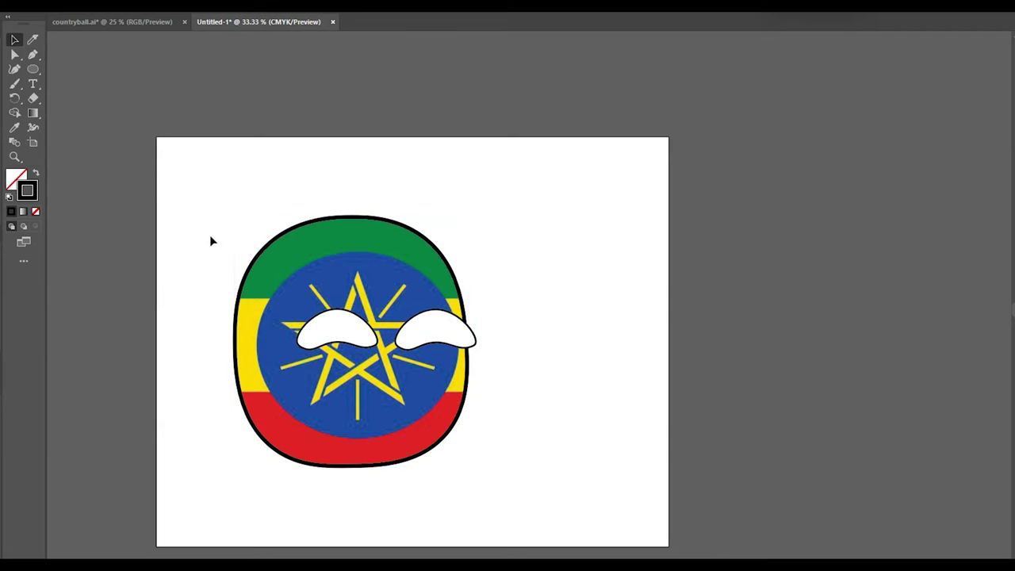
Select the eyes and delete an accidentally pasted credit text.
scroll(325, 420, down, 1)
scroll(440, 452, up, 2)
scroll(394, 389, down, 1)
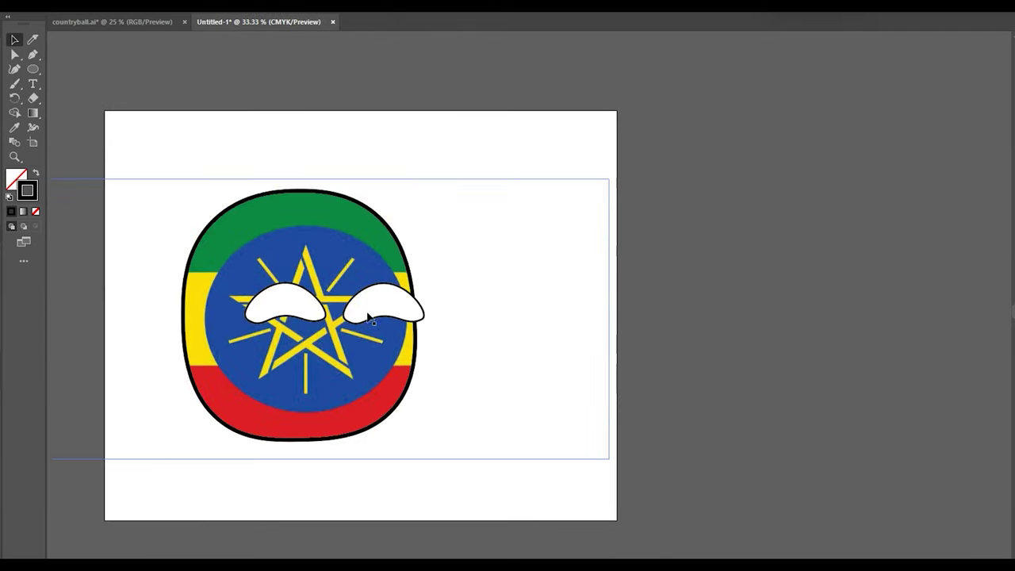
click(401, 311)
drag(401, 311, 388, 317)
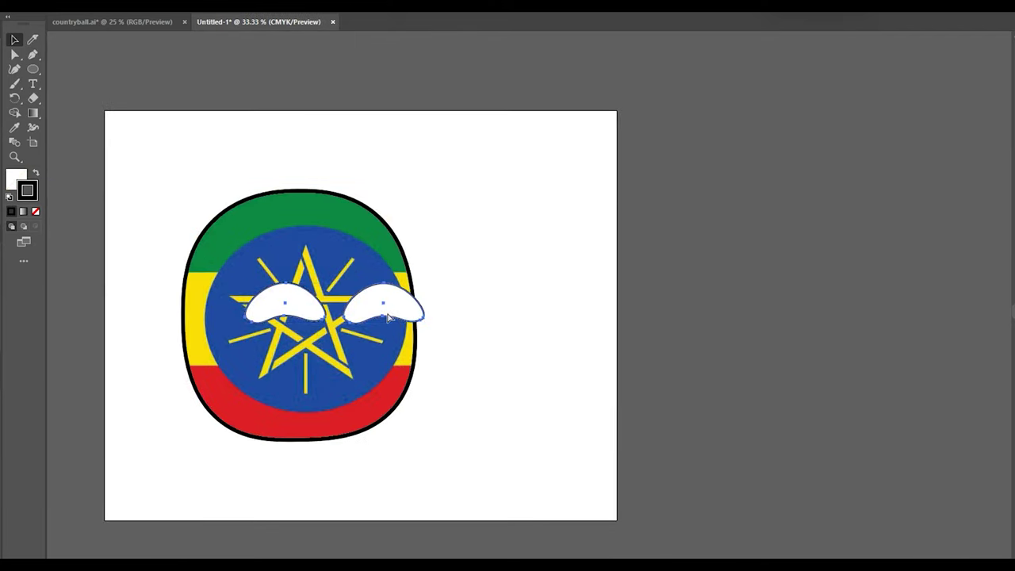
key(ctrl+v)
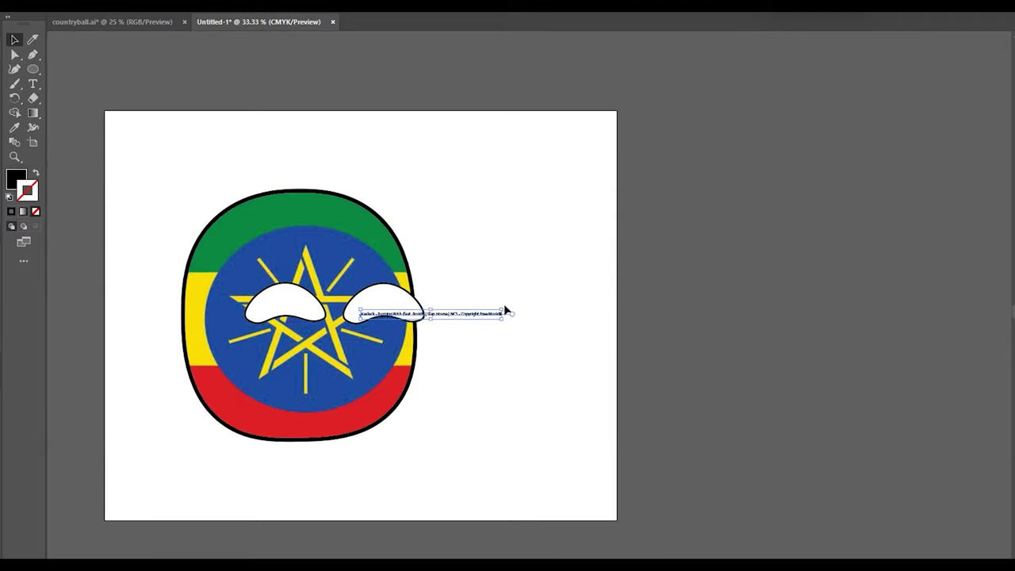
key(Delete)
Drag both eyes down-left until the left eye overhangs the ball's edge.
click(279, 305)
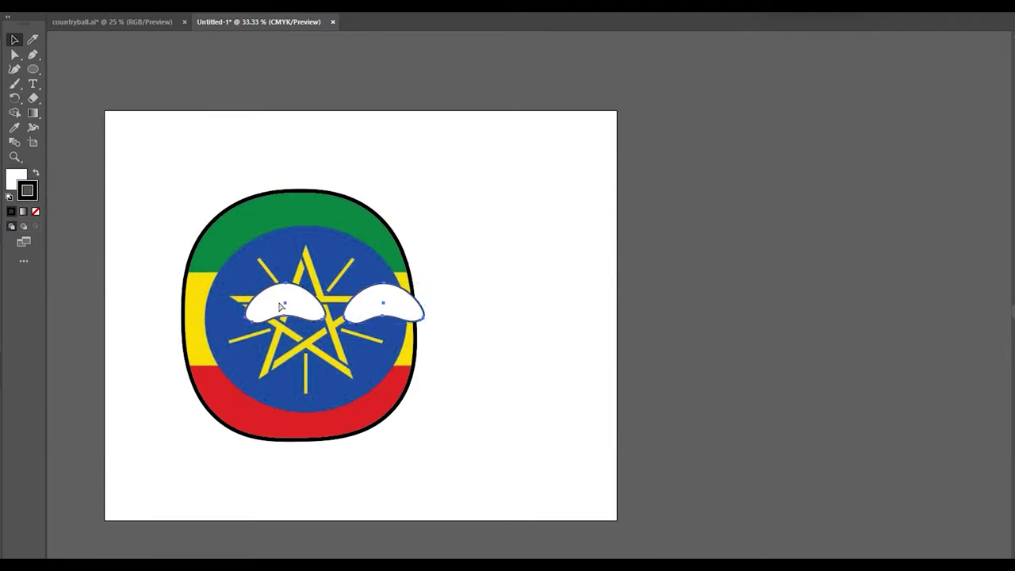
drag(400, 313, 321, 333)
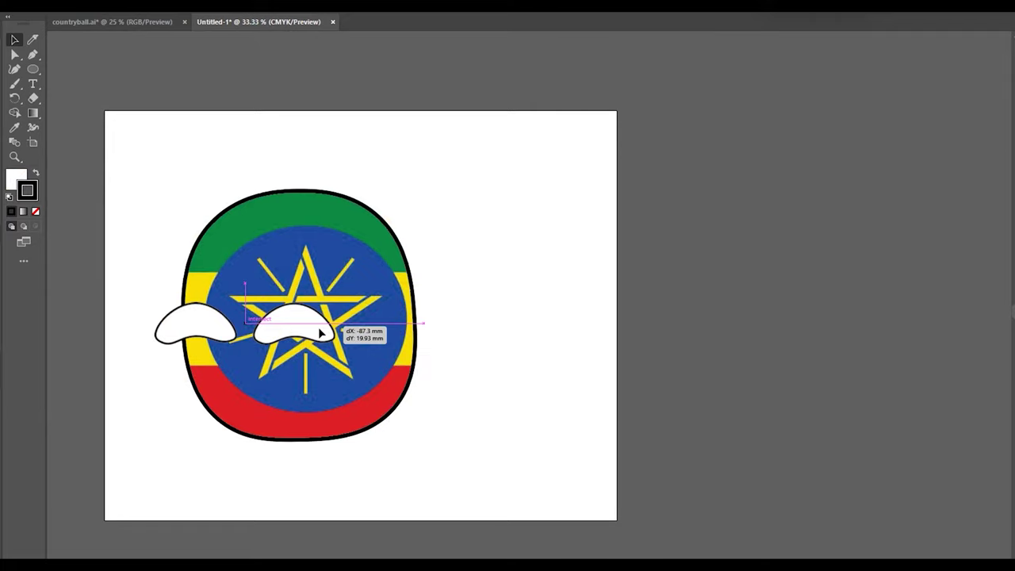
drag(322, 333, 334, 330)
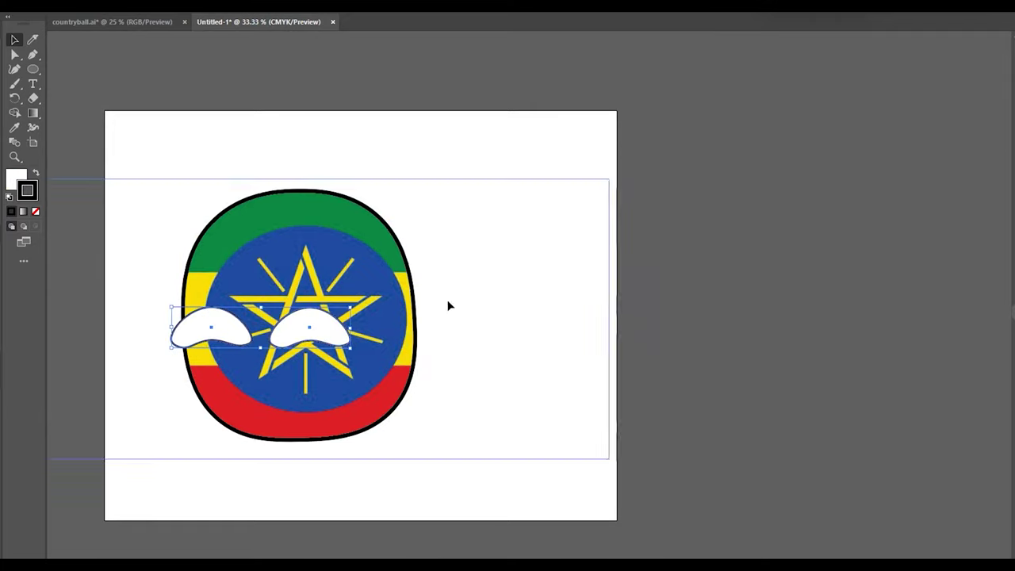
scroll(448, 305, down, 2)
click(592, 296)
scroll(435, 268, up, 1)
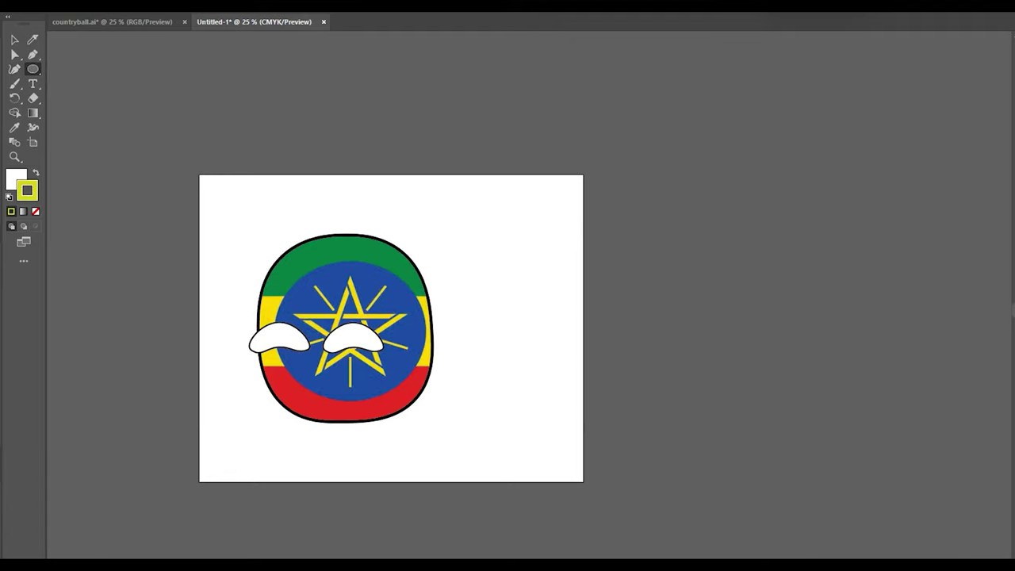
Draw a borderless yellow sun circle in the artboard's top-right corner.
key(slash)
drag(478, 218, 512, 253)
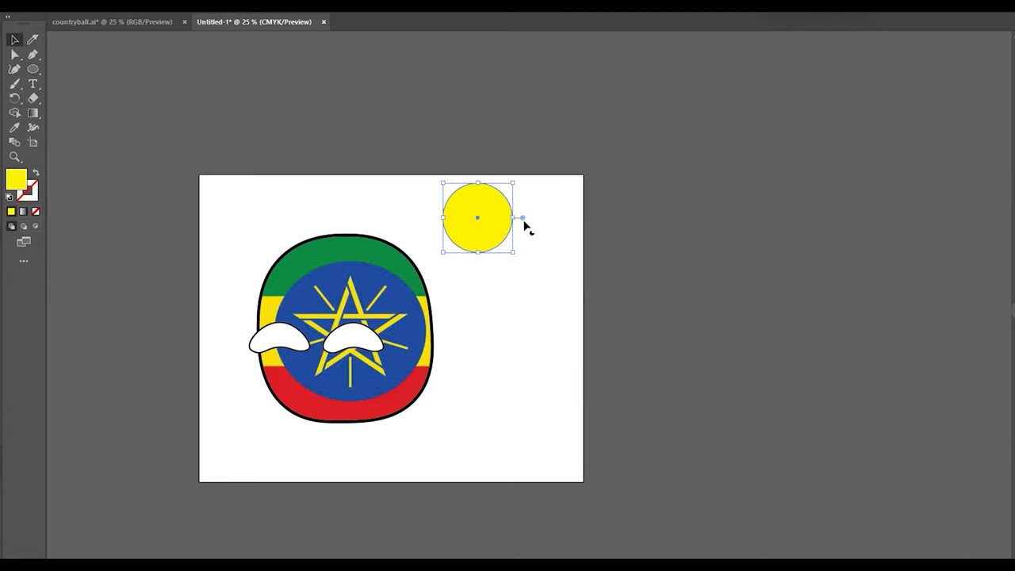
drag(495, 217, 555, 205)
click(516, 340)
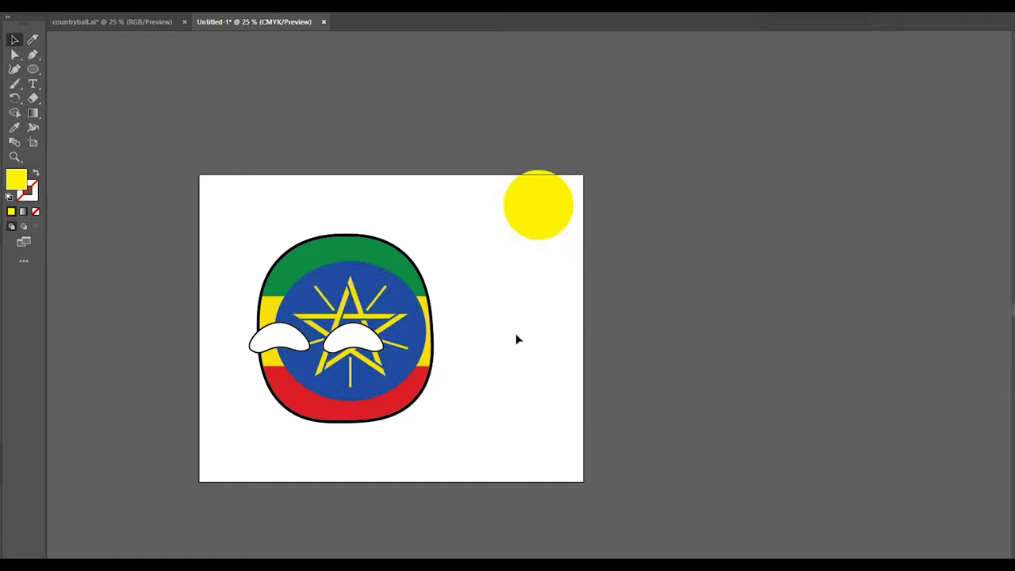
Duplicate the sun into a flat, semi-transparent grey shadow ellipse under the ball's lower left.
mouse_move(519, 230)
mouse_down()
mouse_move(347, 426)
mouse_move(410, 463)
mouse_up()
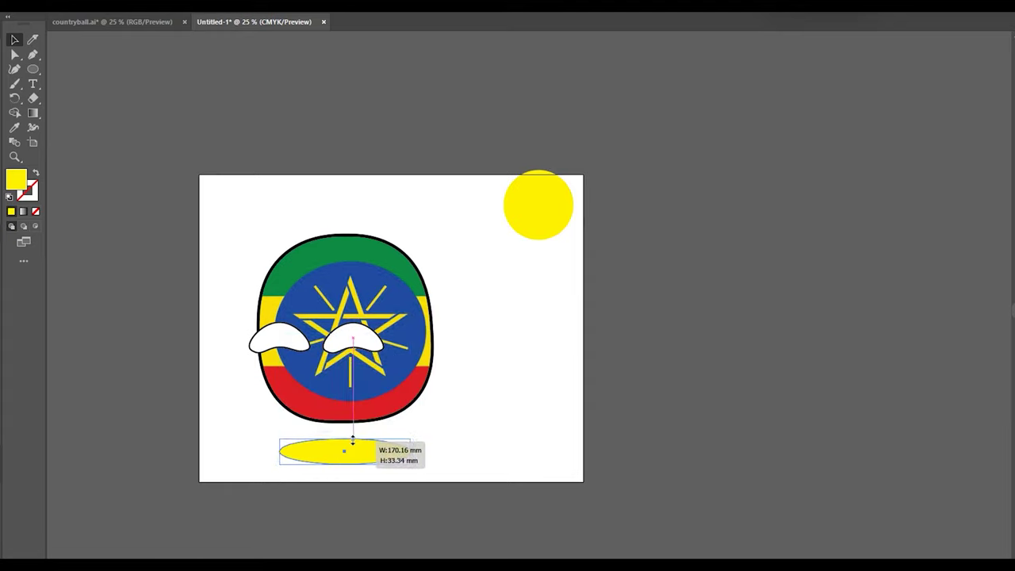
mouse_move(345, 334)
mouse_down()
mouse_move(345, 441)
mouse_move(337, 419)
mouse_up()
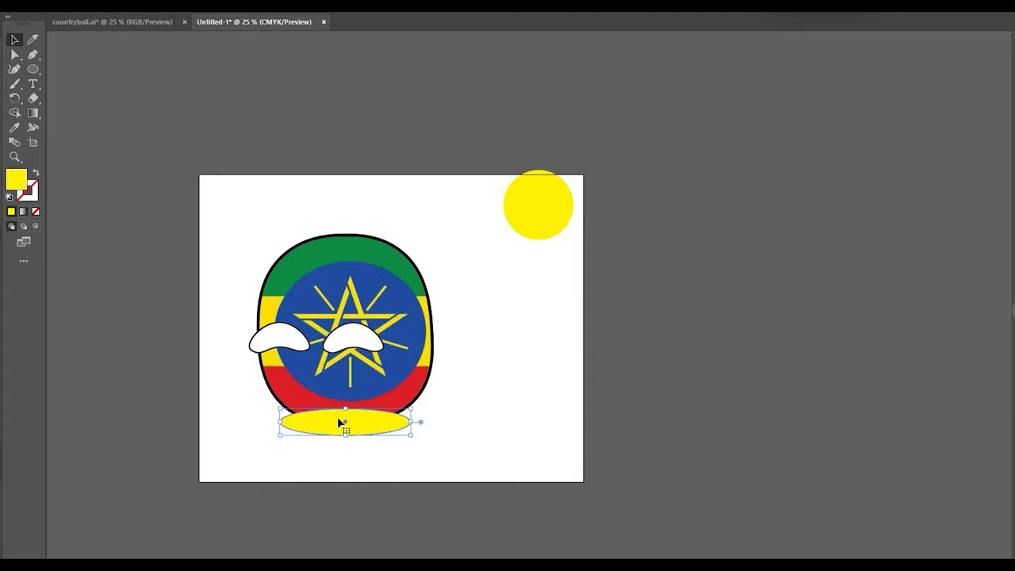
click(365, 428)
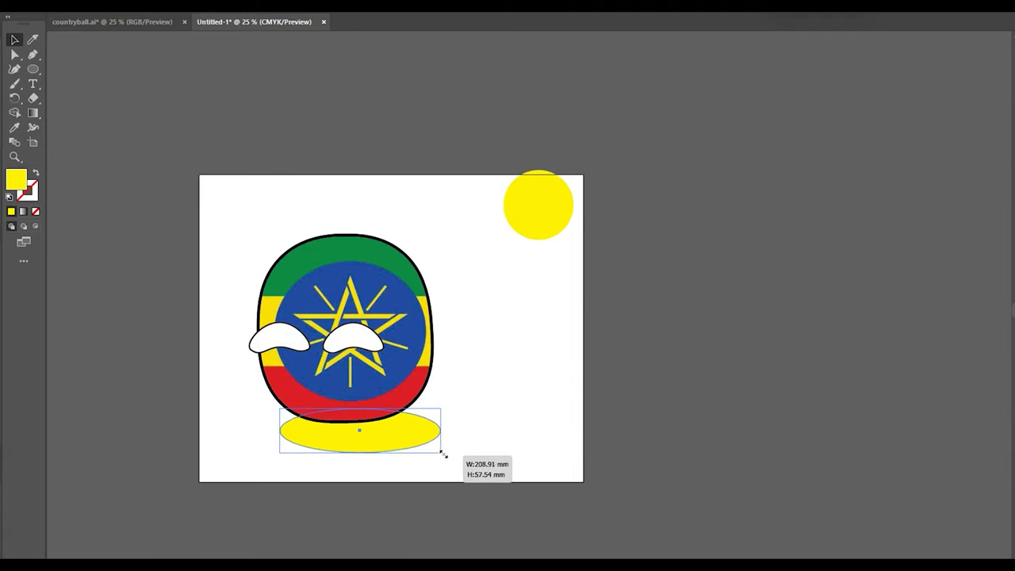
mouse_move(410, 439)
mouse_down()
mouse_move(464, 453)
mouse_move(391, 415)
mouse_up()
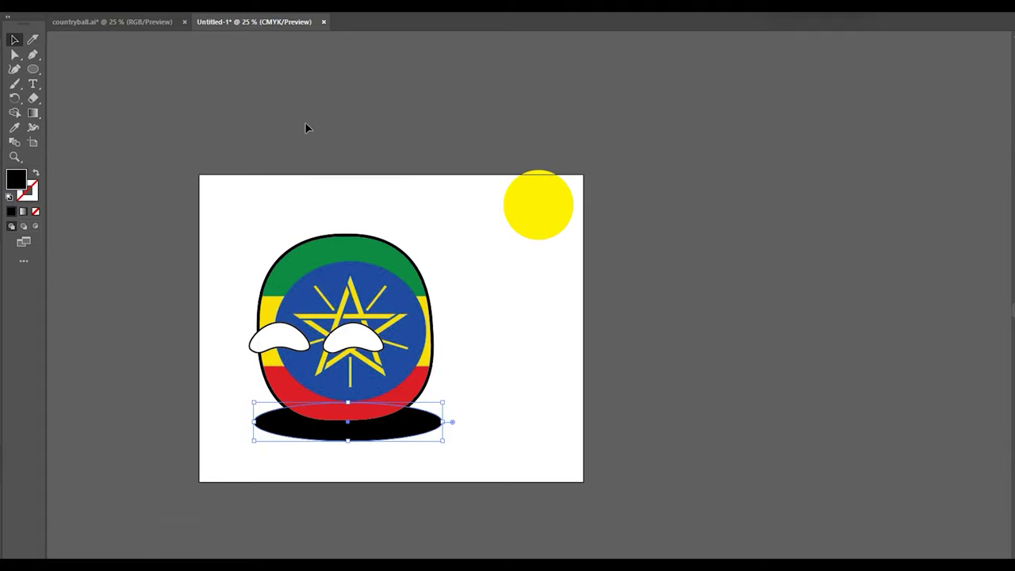
drag(243, 17, 213, 17)
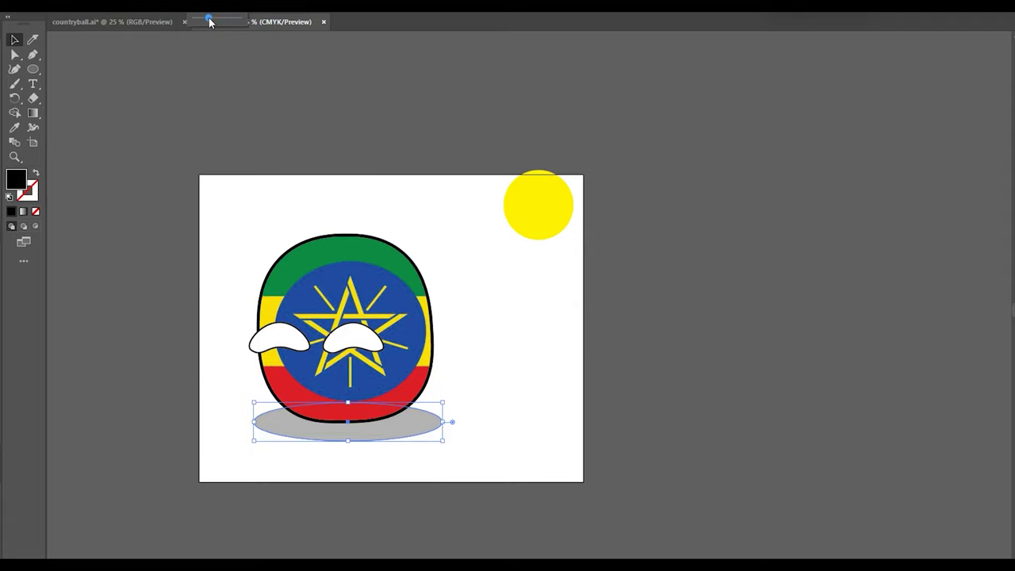
drag(439, 428, 380, 414)
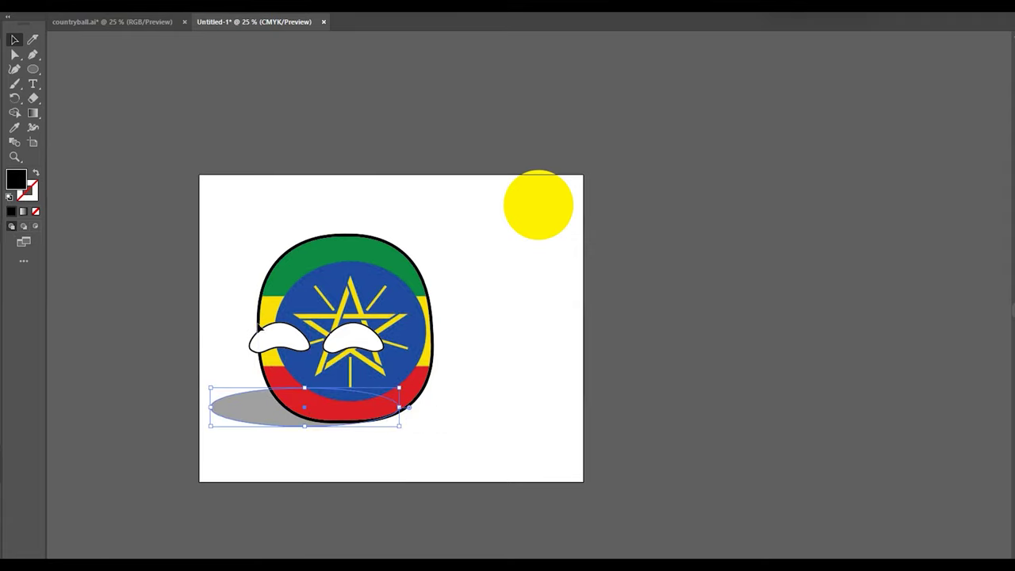
click(291, 345)
shift+click(349, 346)
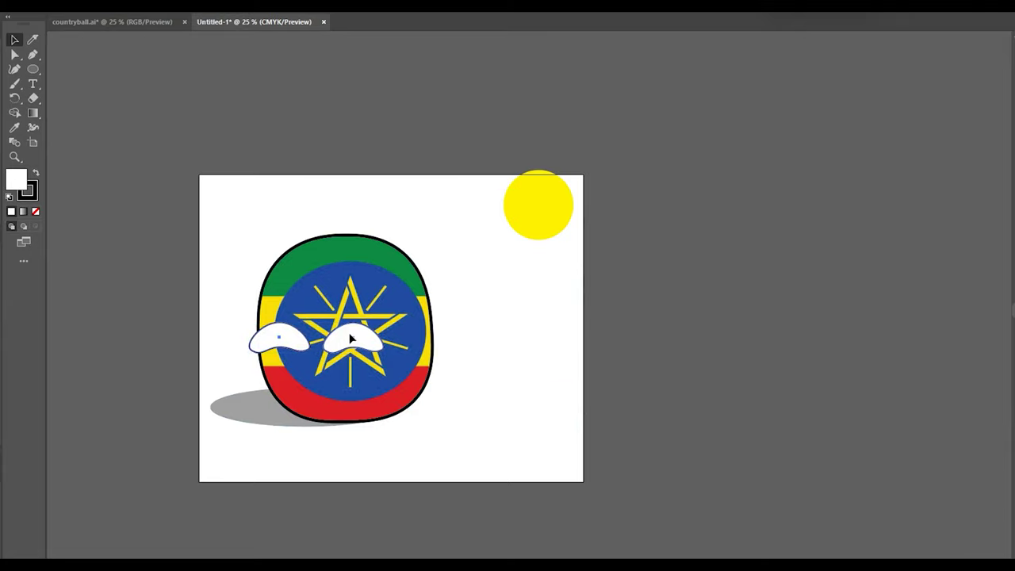
Set both eyes level across the flag centre and readjust the ball behind them.
mouse_move(350, 343)
mouse_down()
mouse_move(404, 290)
mouse_move(241, 292)
mouse_move(243, 254)
mouse_up()
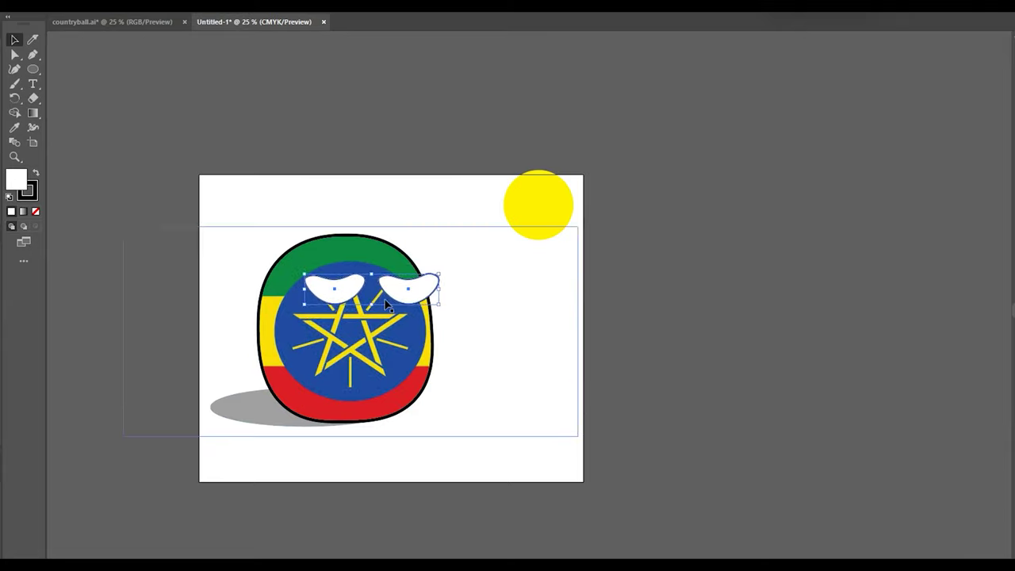
drag(396, 300, 389, 352)
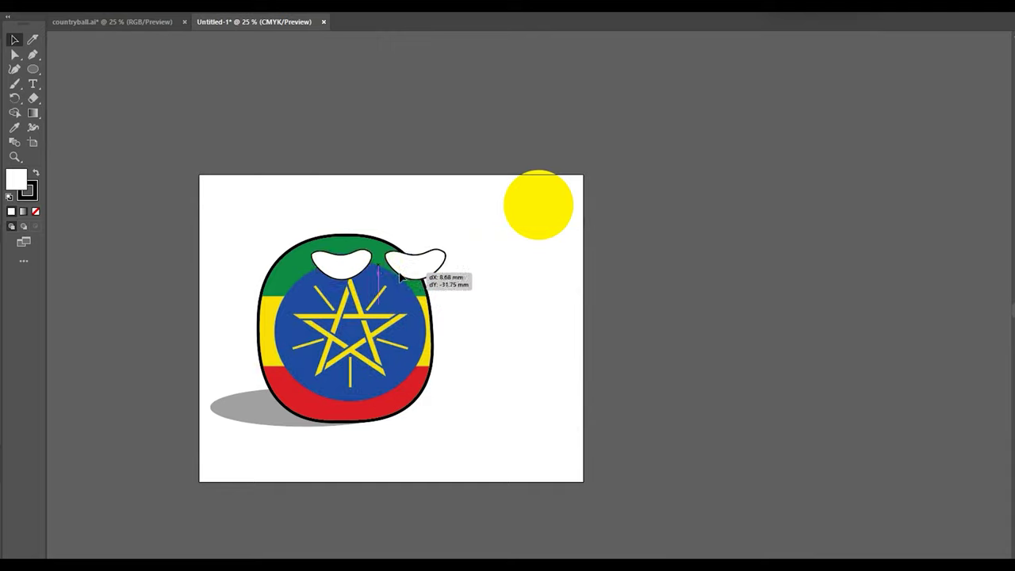
drag(389, 351, 403, 362)
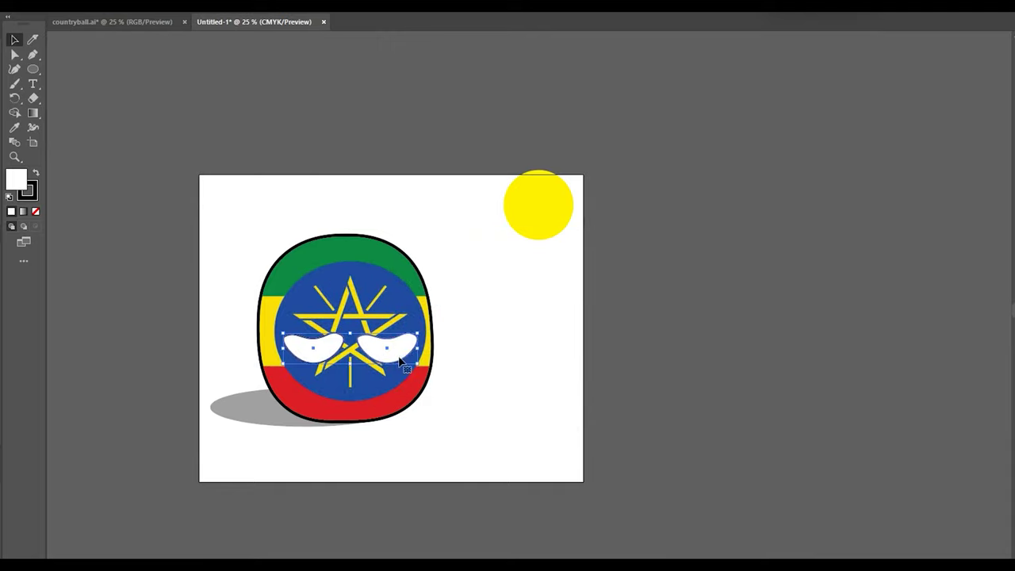
drag(378, 395, 374, 400)
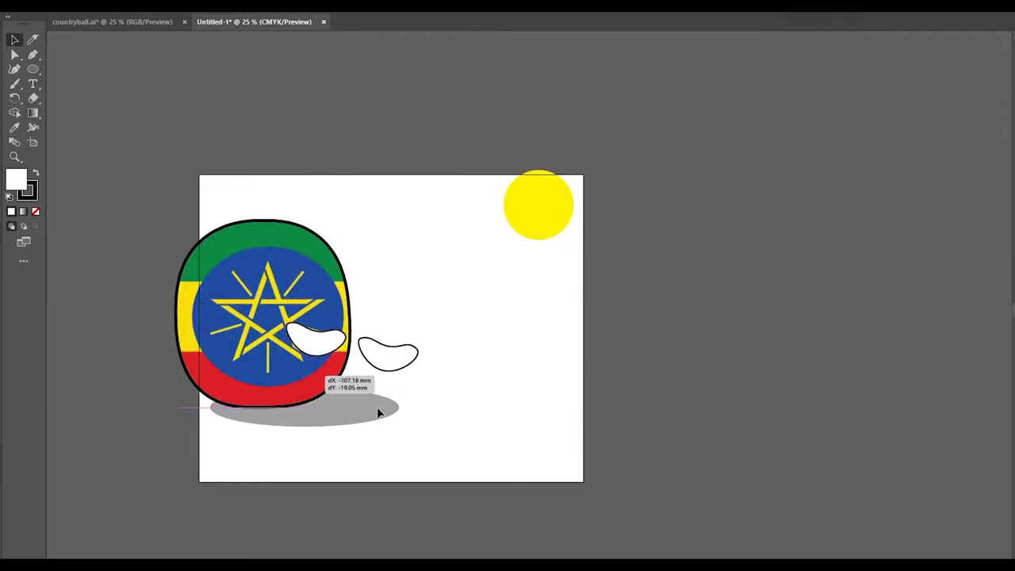
drag(401, 413, 426, 418)
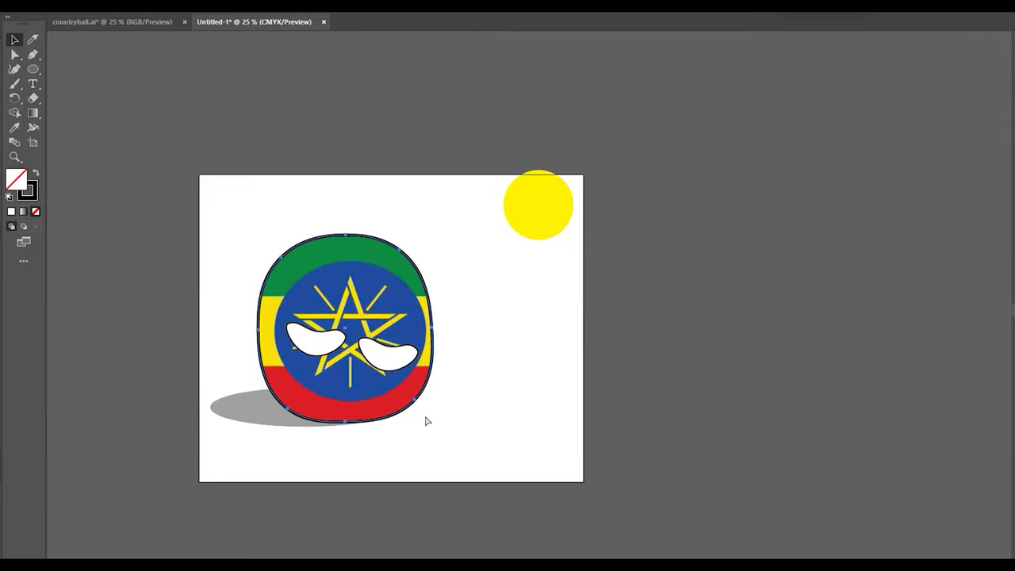
Tilt the eyes slightly and stretch them upward into tall, narrow shapes.
click(428, 389)
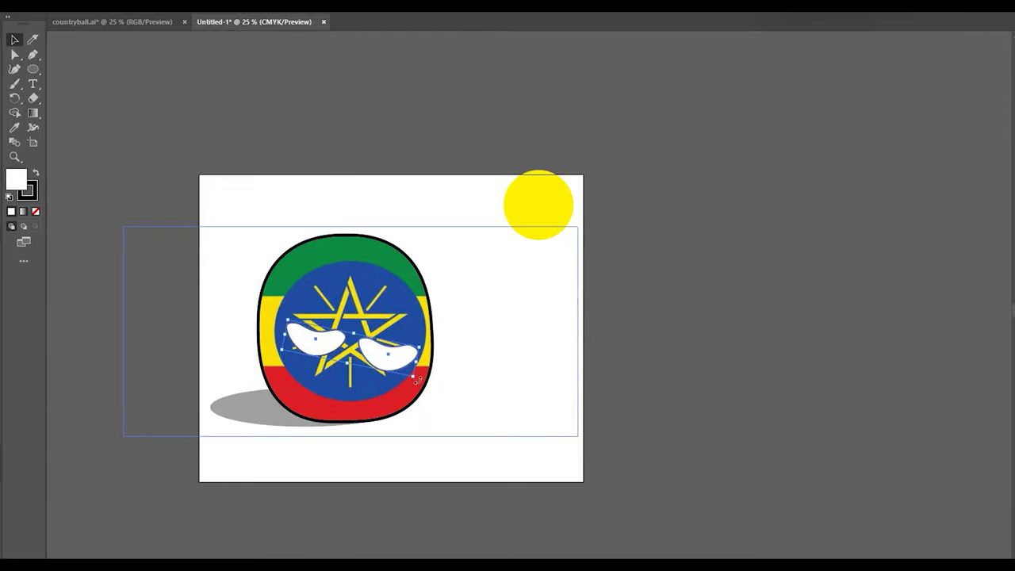
drag(418, 377, 228, 325)
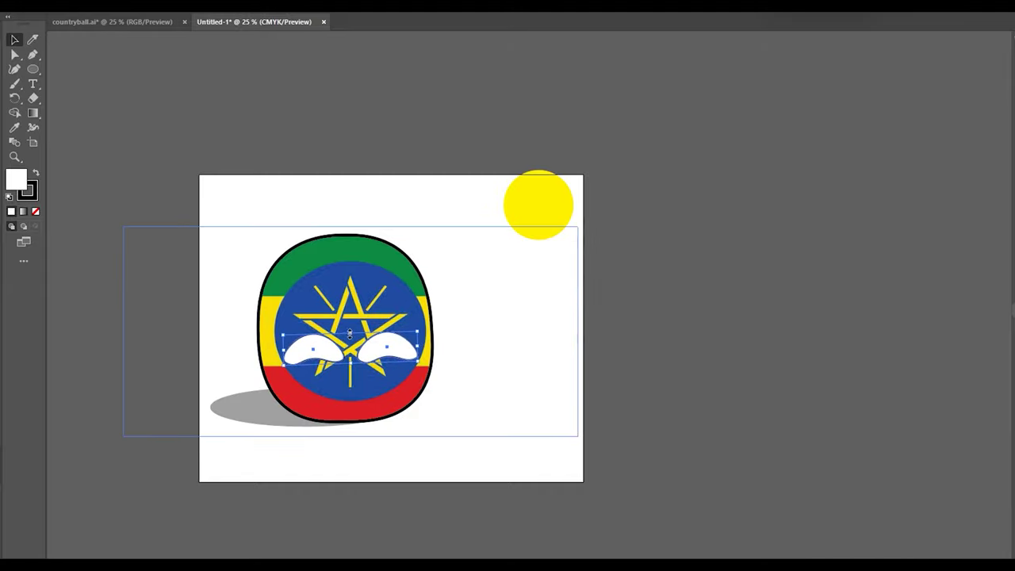
drag(349, 333, 350, 262)
click(502, 266)
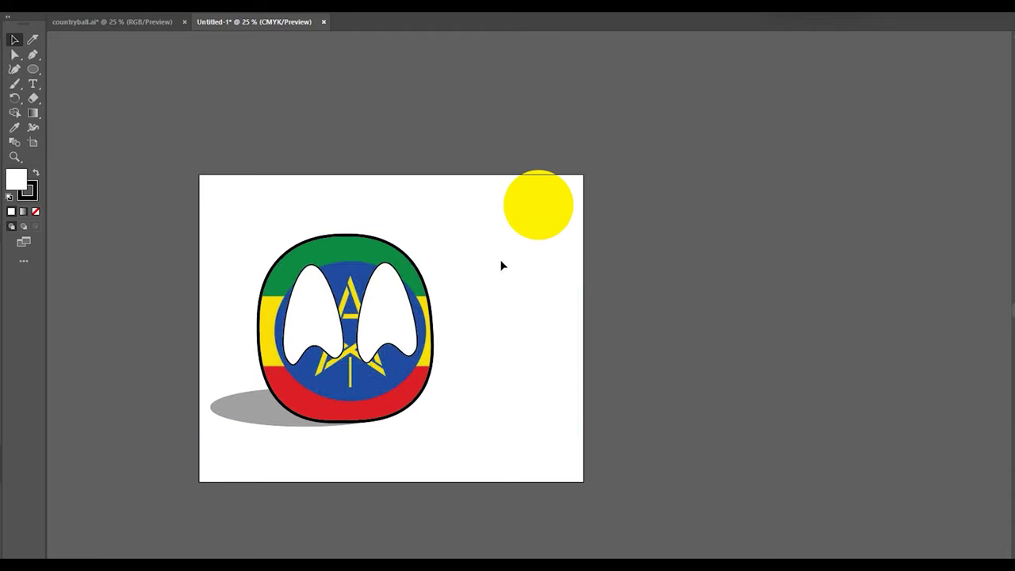
Add large text reading 'Bye Bye!!!' to the right of the ball.
click(32, 84)
click(470, 263)
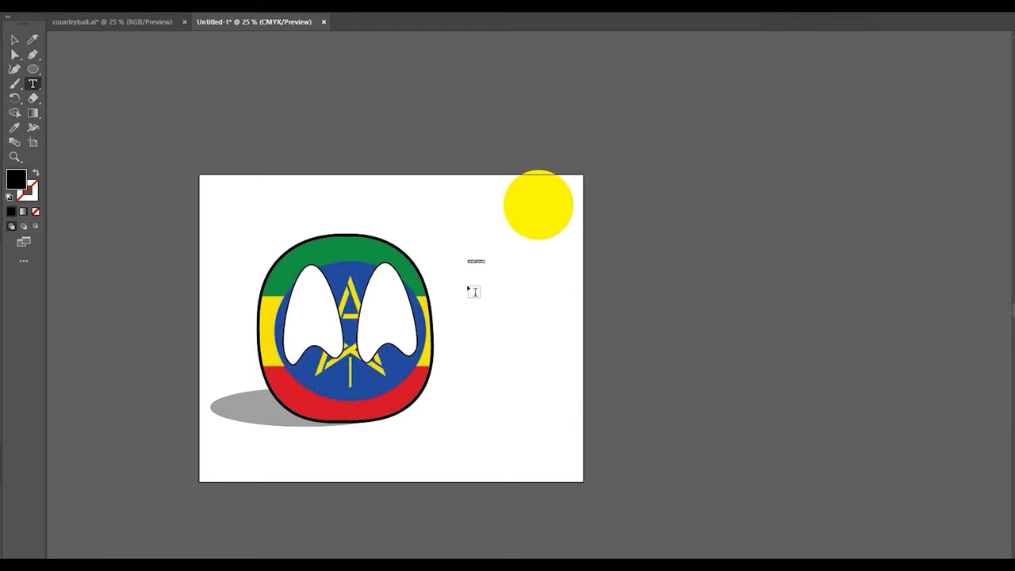
click(478, 229)
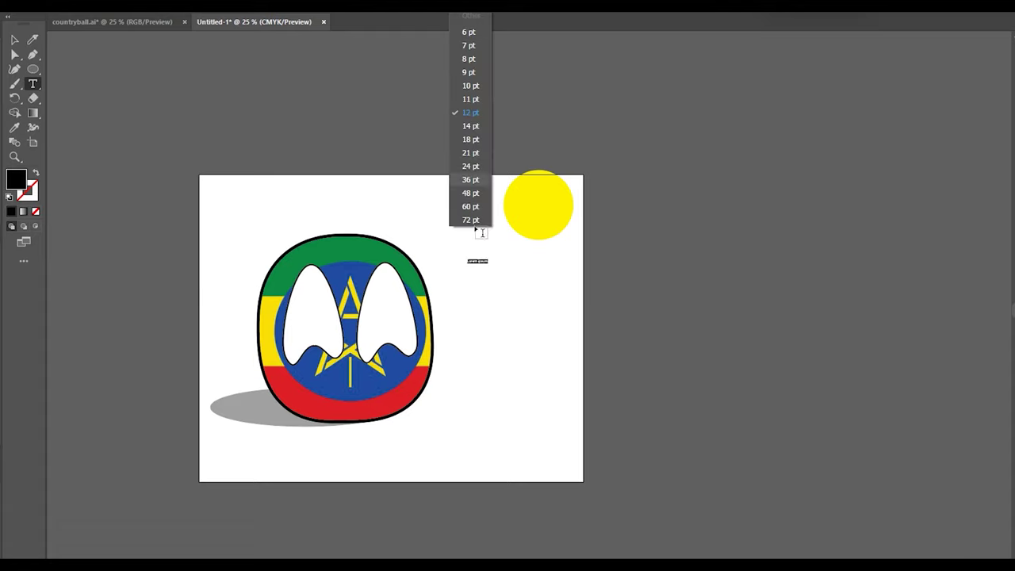
click(472, 222)
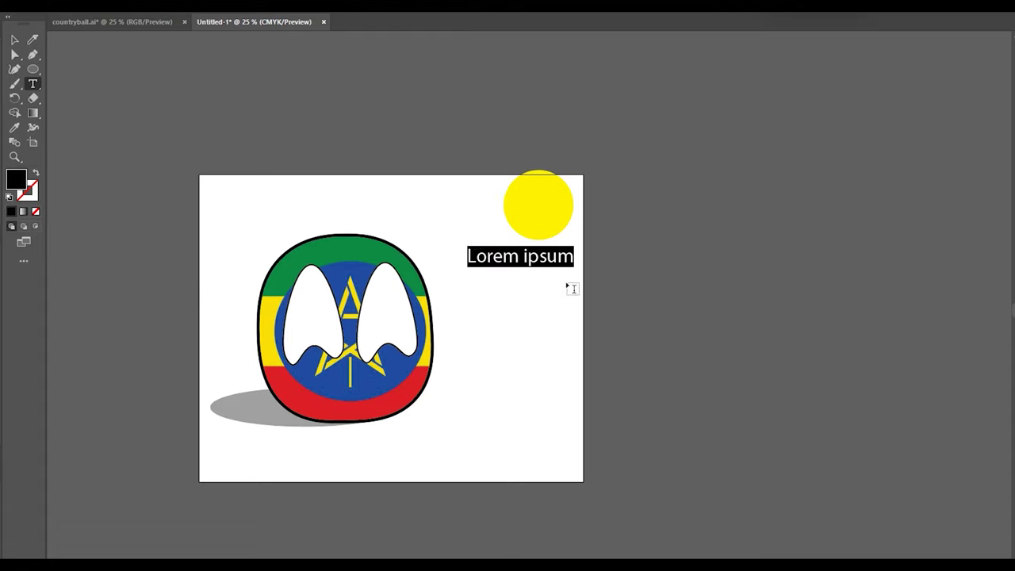
text(Bye B)
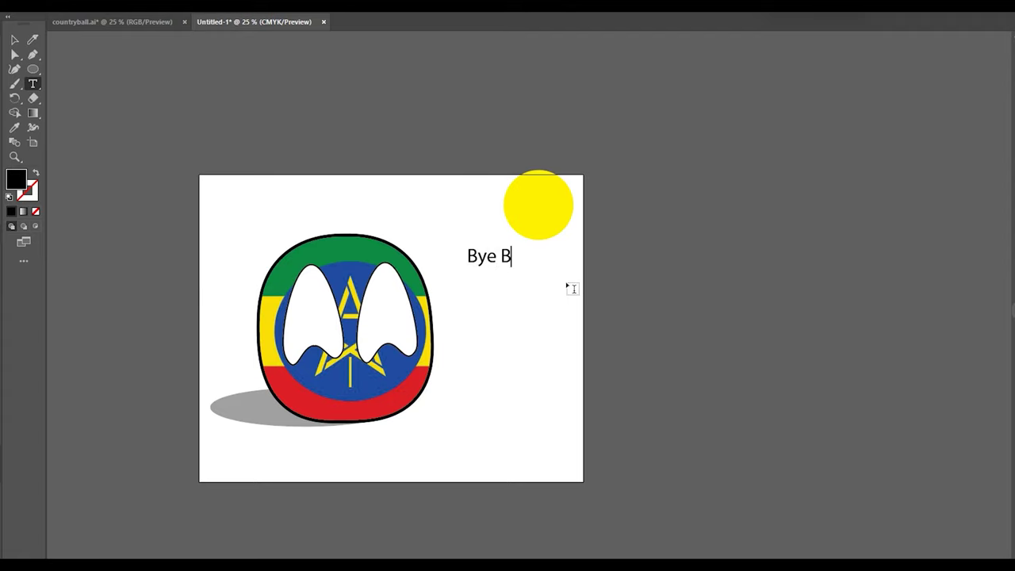
text(ye)
text(!!!)
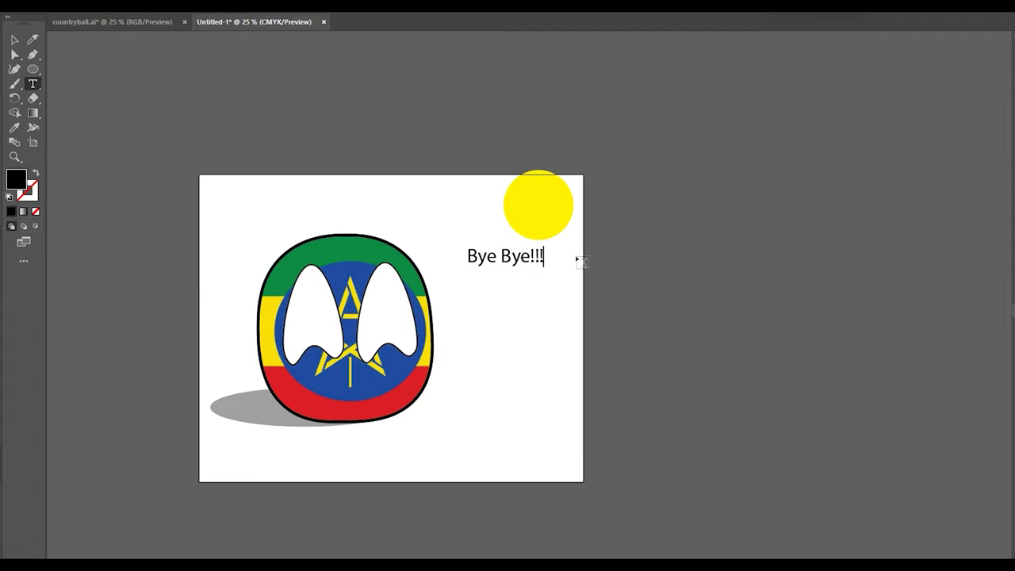